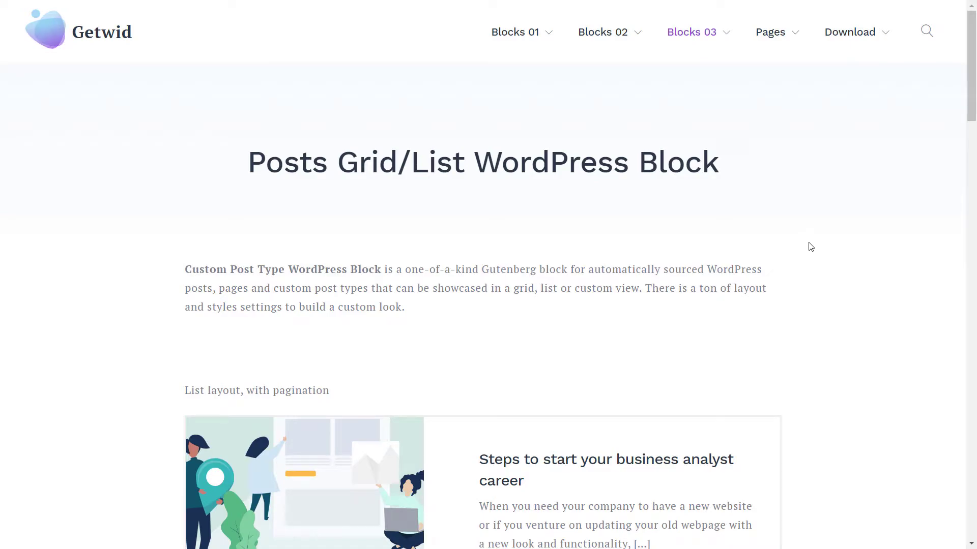
# Open the Installed Plugins list and confirm Getwid 1.6.0 is active.
pyautogui.scroll(-5, 811, 247)
pyautogui.scroll(-2, 810, 247)
pyautogui.scroll(-2, 811, 247)
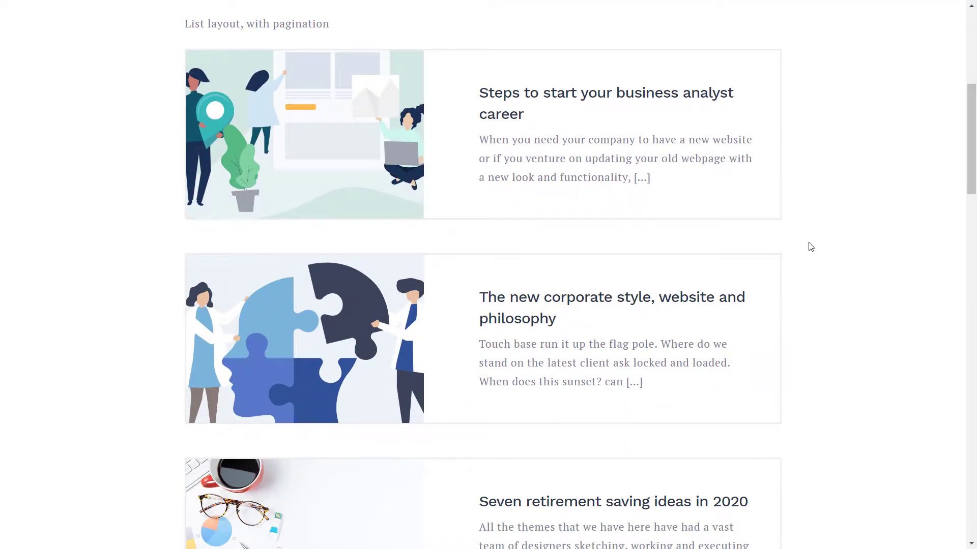
pyautogui.scroll(-5, 811, 246)
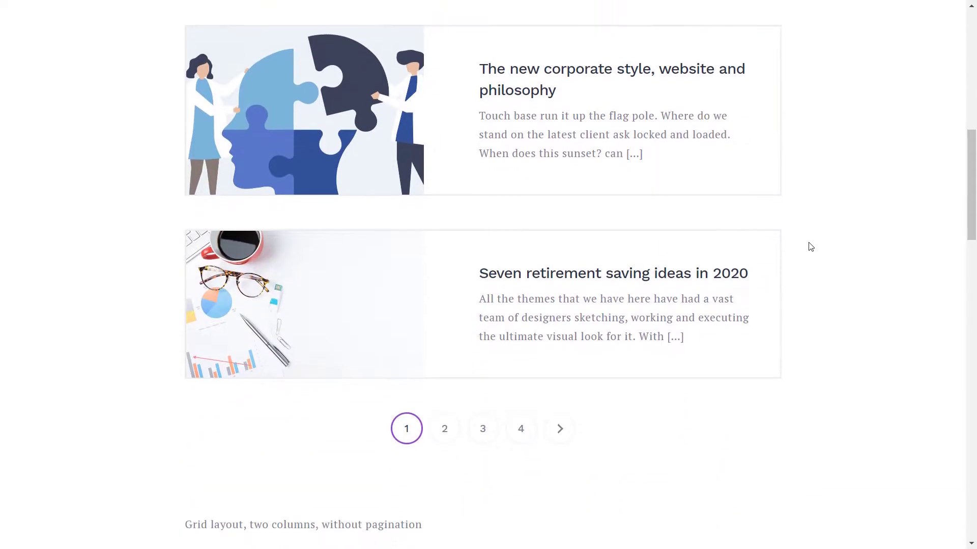
pyautogui.scroll(-8, 811, 247)
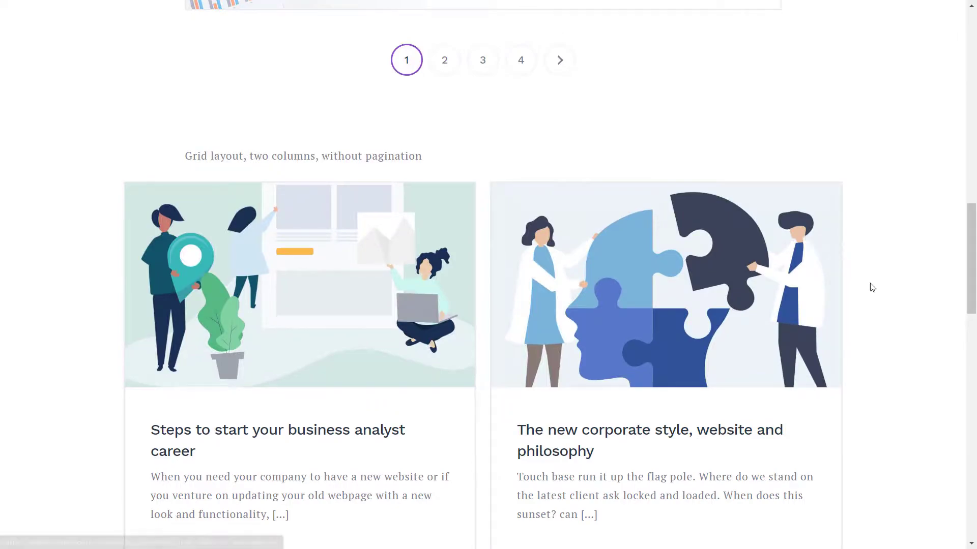
pyautogui.scroll(-2, 874, 291)
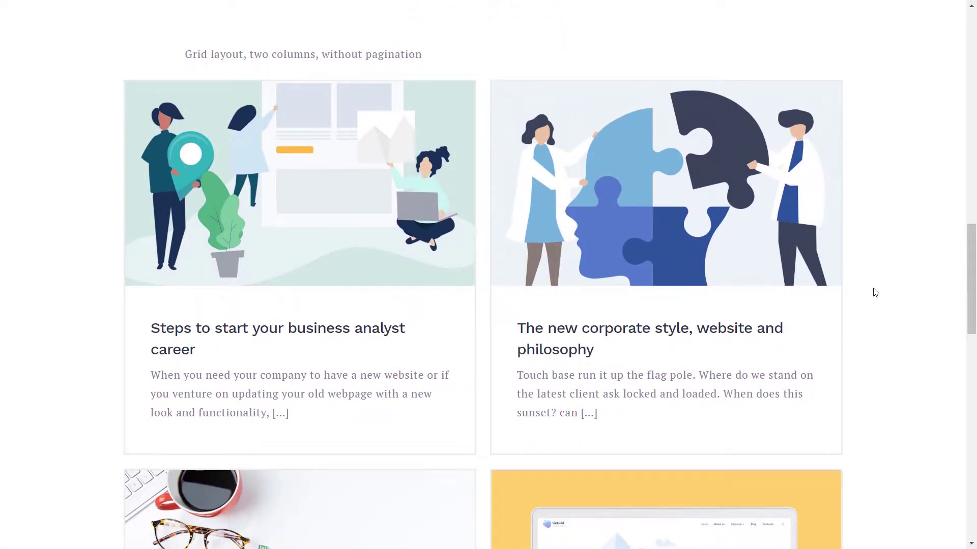
pyautogui.scroll(-6, 875, 293)
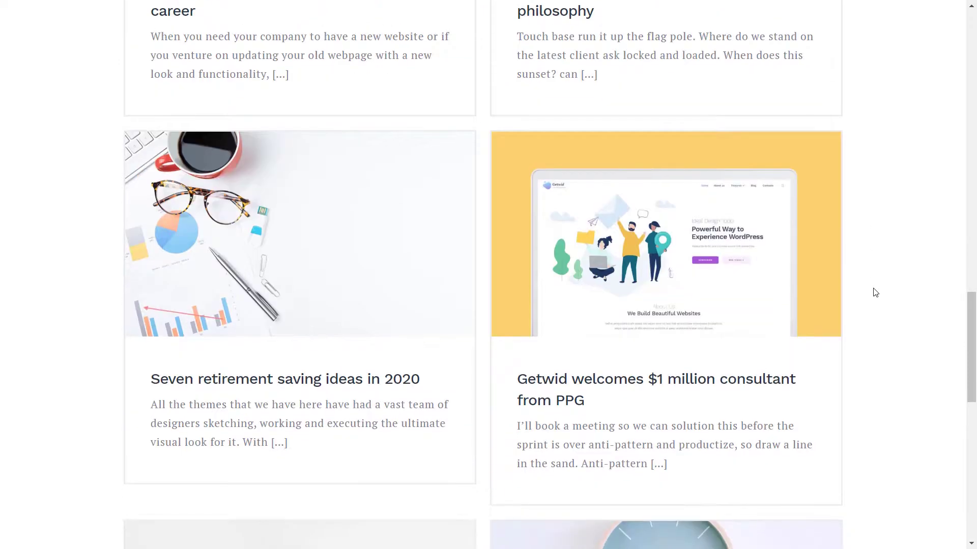
pyautogui.scroll(-1, 875, 292)
pyautogui.scroll(-2, 875, 292)
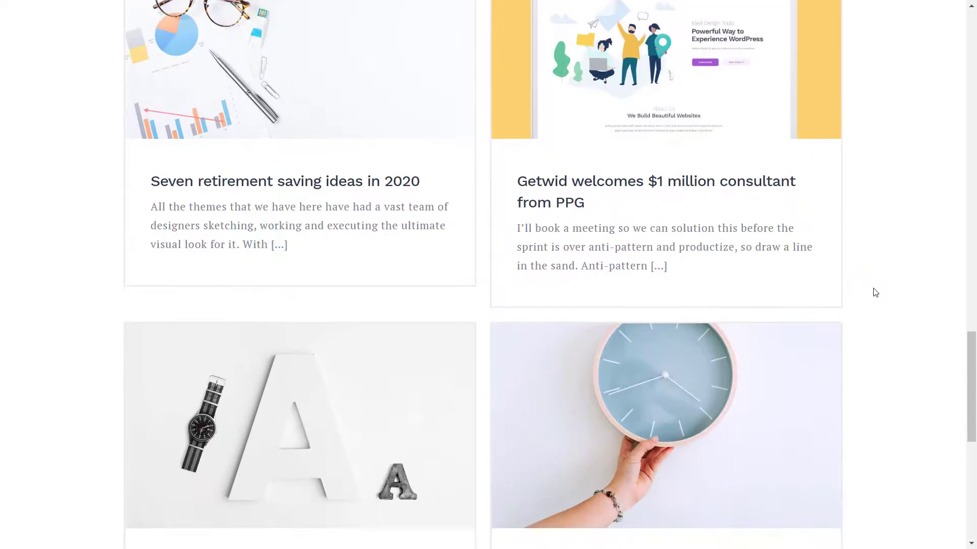
pyautogui.scroll(-4, 875, 292)
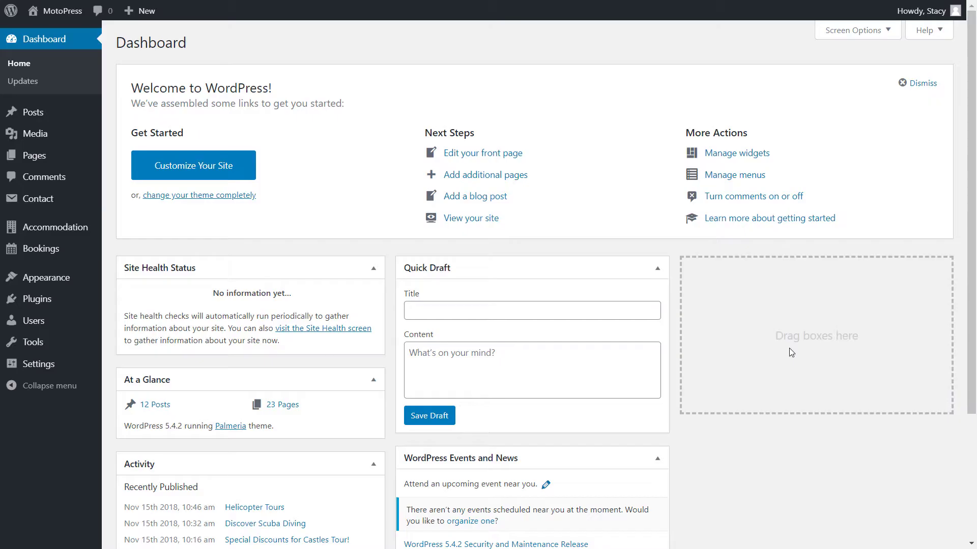
pyautogui.click(91, 308)
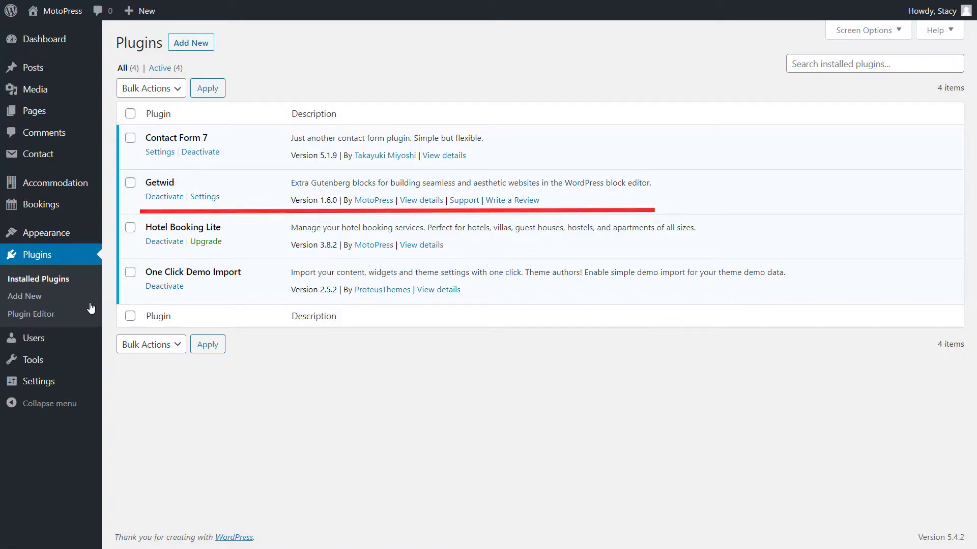
# Insert a Getwid Custom Post Type block into a new page.
pyautogui.click(67, 114)
pyautogui.click(182, 44)
pyautogui.click(125, 38)
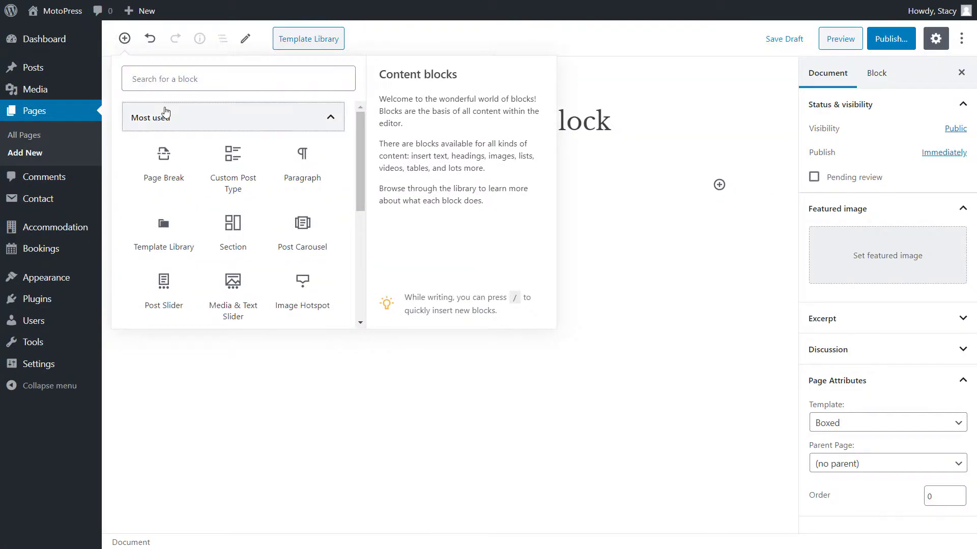
pyautogui.click(165, 113)
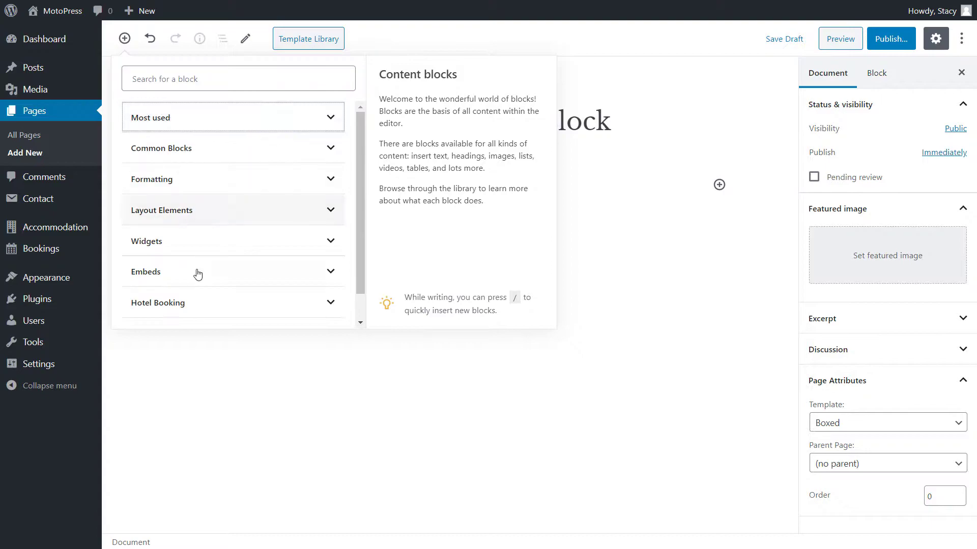
pyautogui.scroll(-1, 196, 300)
pyautogui.click(196, 303)
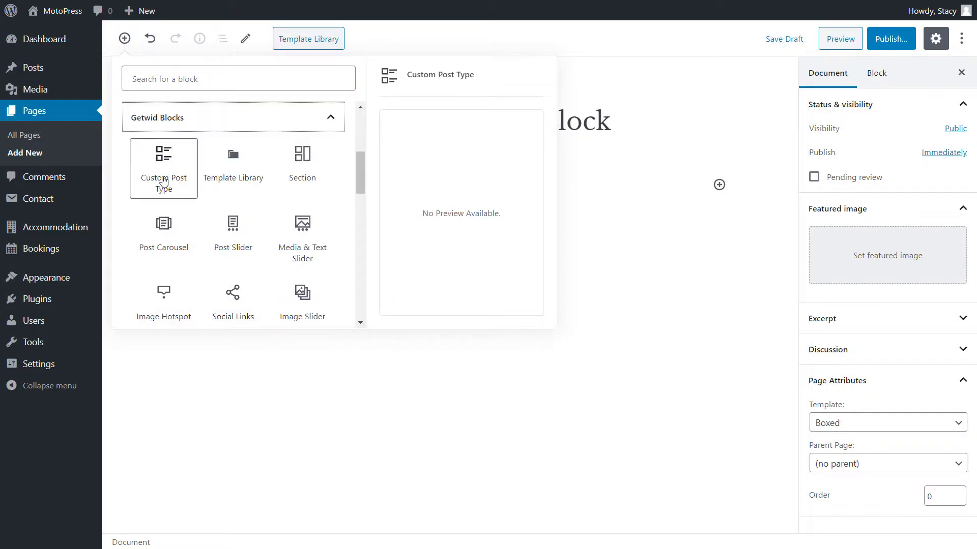
pyautogui.click(163, 180)
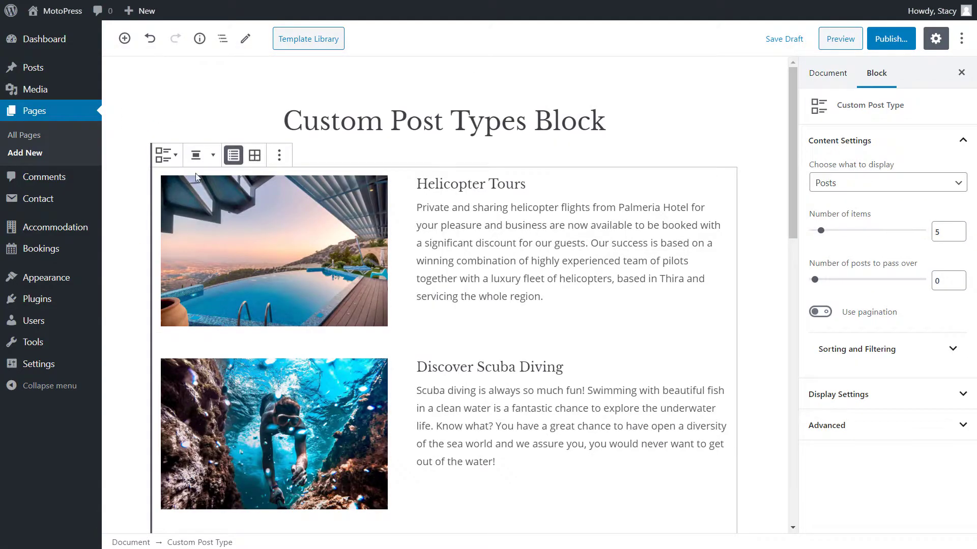
# Try Grid, then settle on List layout, keep Posts, and adjust the item-count and offset sliders.
pyautogui.click(254, 155)
pyautogui.click(234, 156)
pyautogui.click(887, 186)
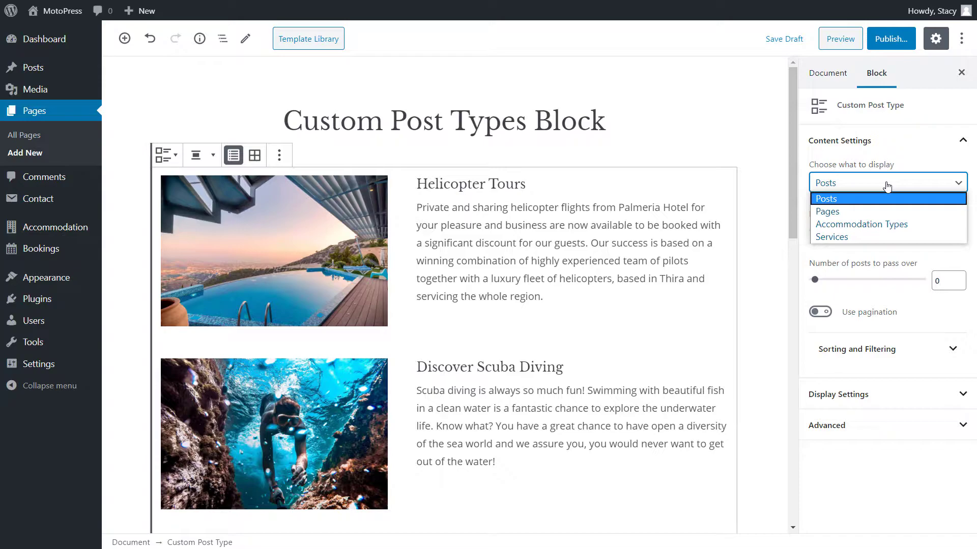
pyautogui.click(887, 187)
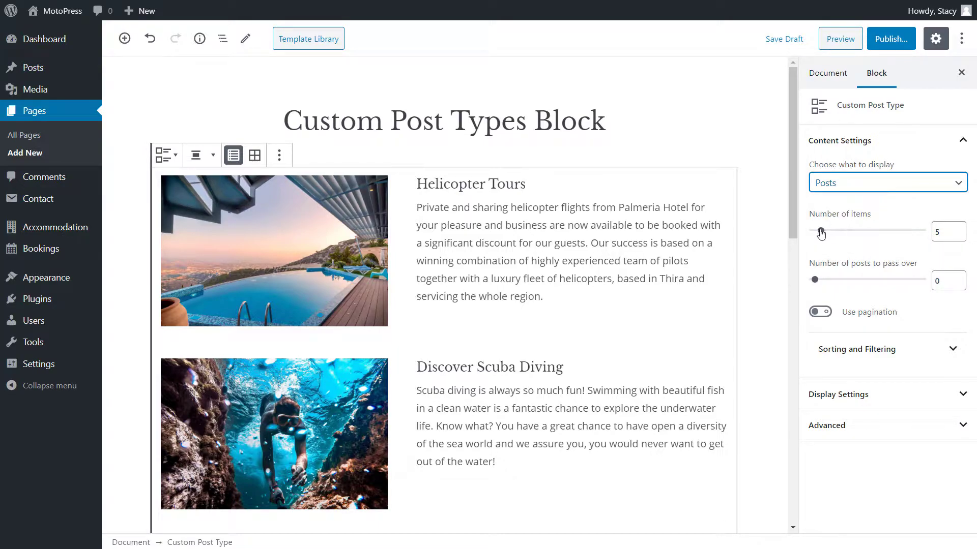
pyautogui.moveTo(821, 233); pyautogui.dragTo(822, 234)
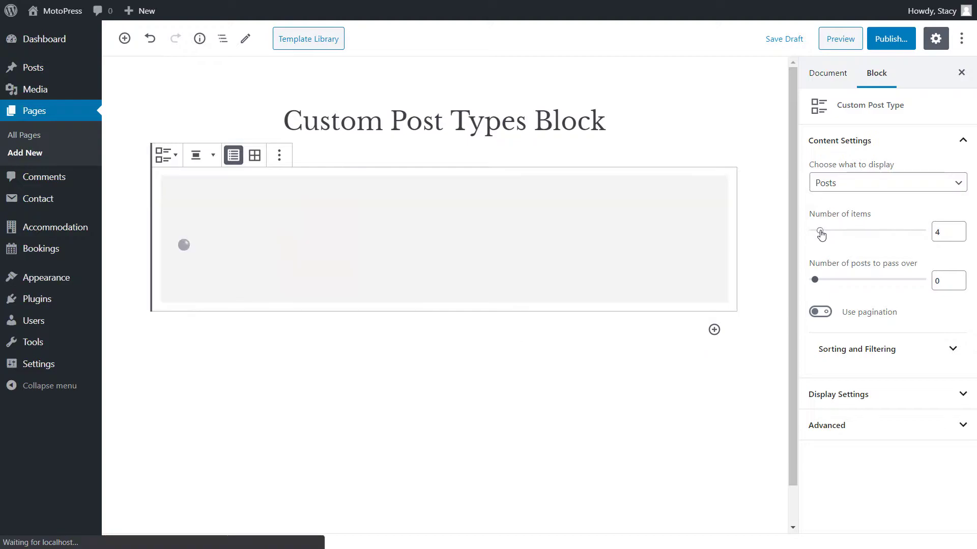
pyautogui.moveTo(815, 280); pyautogui.dragTo(815, 285)
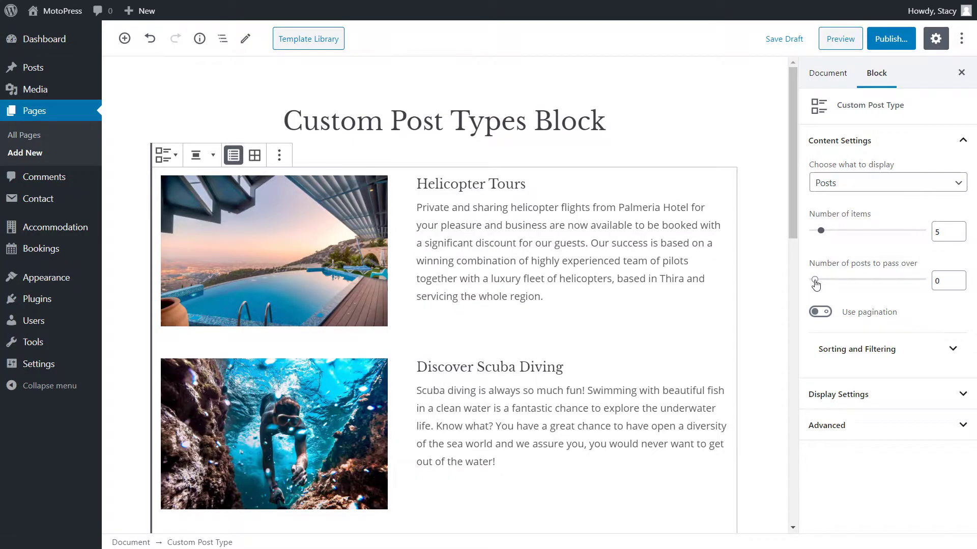
# Turn on pagination for the post list.
pyautogui.click(820, 312)
pyautogui.scroll(-9, 755, 323)
pyautogui.scroll(-6, 756, 323)
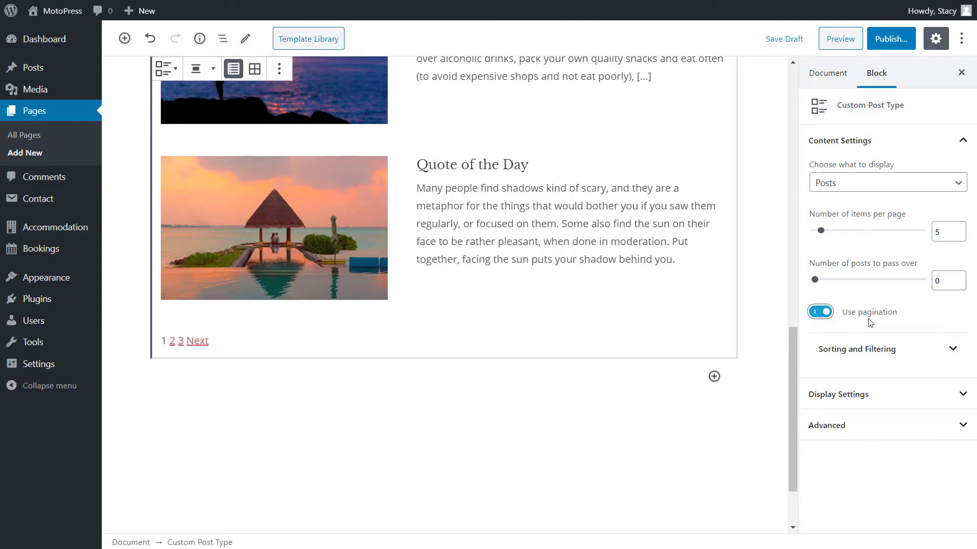
# In Sorting and Filtering, set the Order to ascending, A → Z, 1 → 9.
pyautogui.click(874, 349)
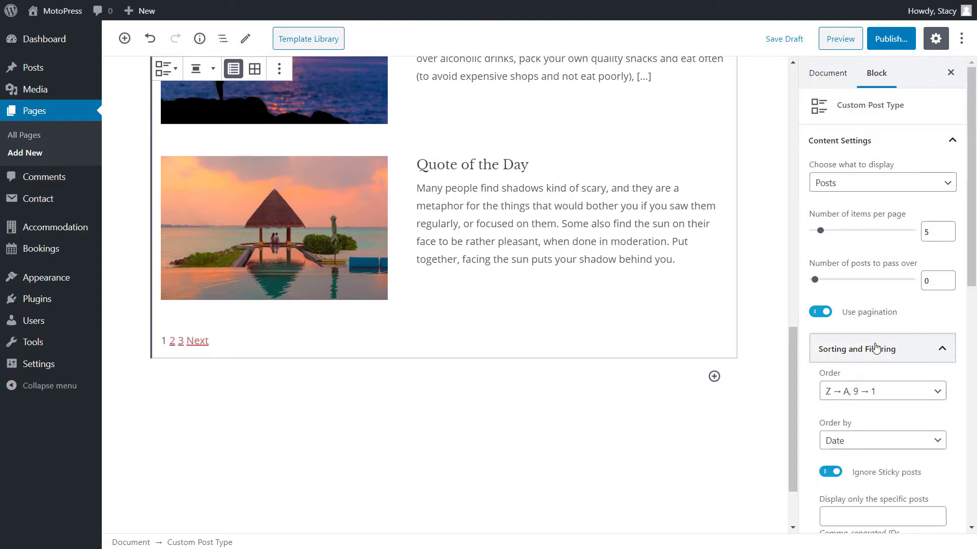
pyautogui.scroll(-4, 876, 349)
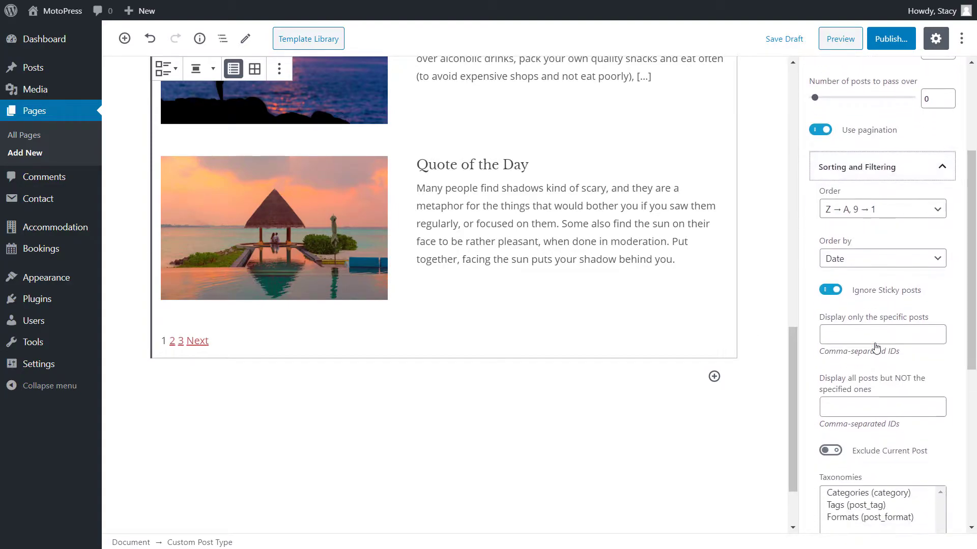
pyautogui.scroll(15, 632, 304)
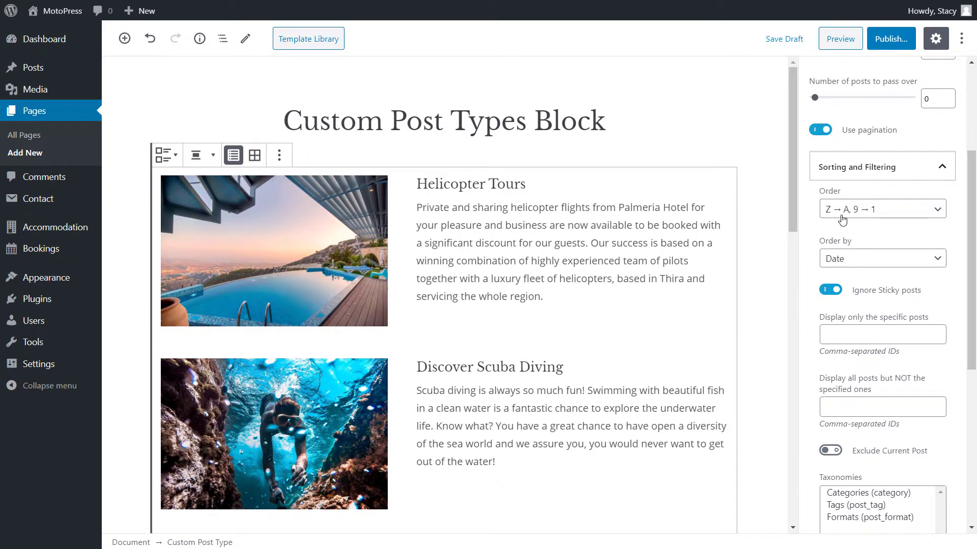
pyautogui.click(896, 211)
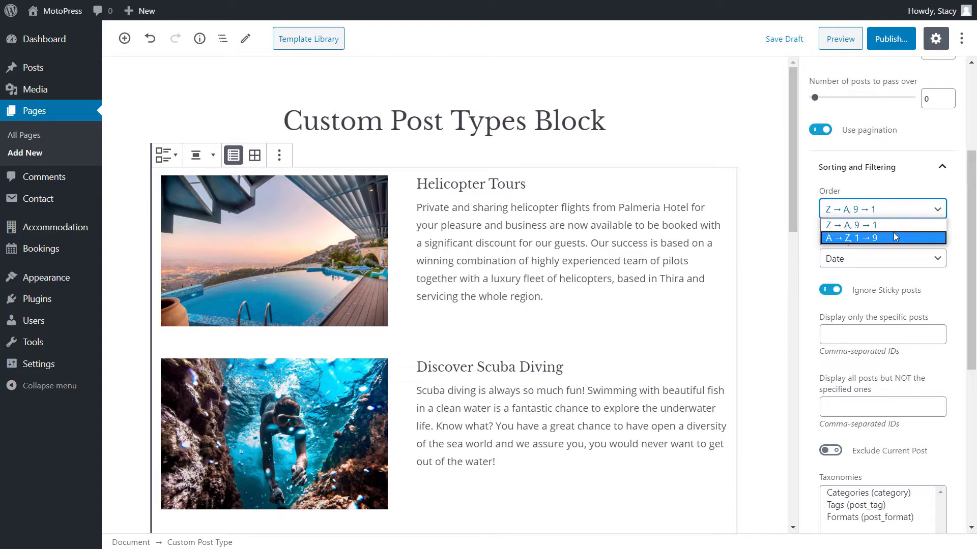
pyautogui.click(894, 236)
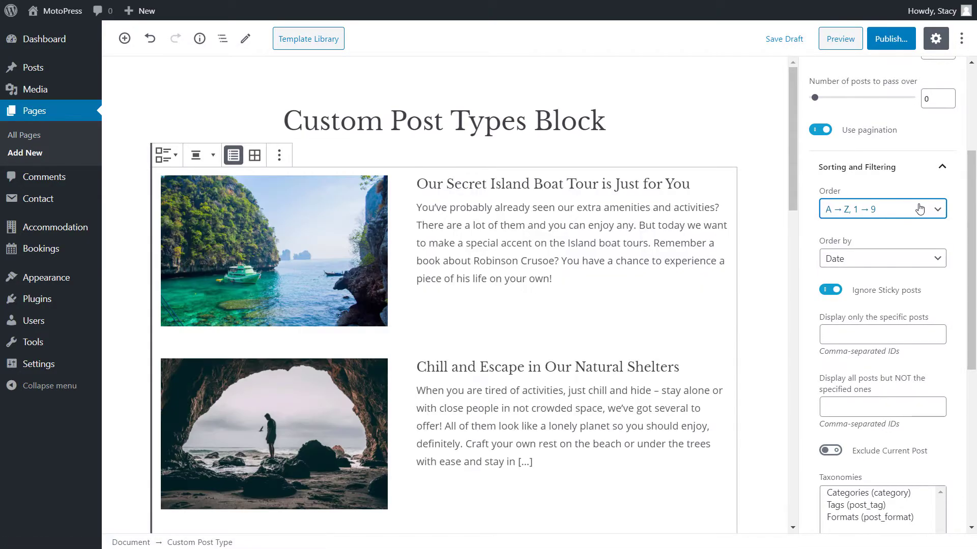
pyautogui.click(919, 210)
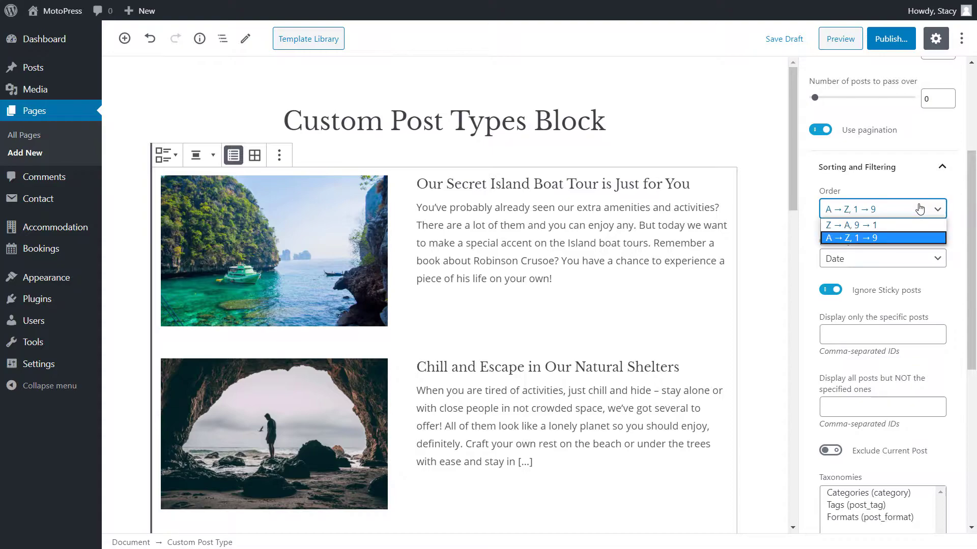
pyautogui.click(910, 266)
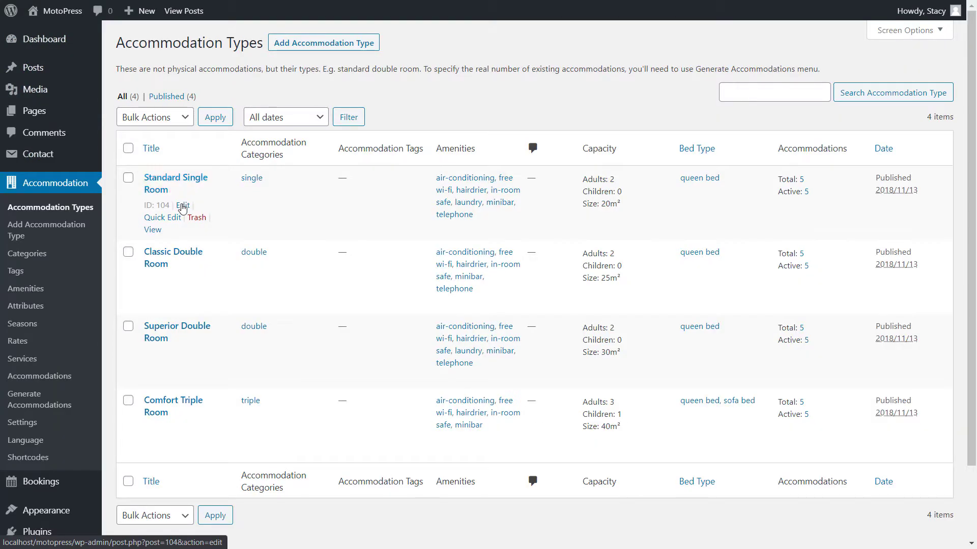
# Quick-edit Standard Single Room to order 1 and Classic Double Room to order 2.
pyautogui.click(175, 218)
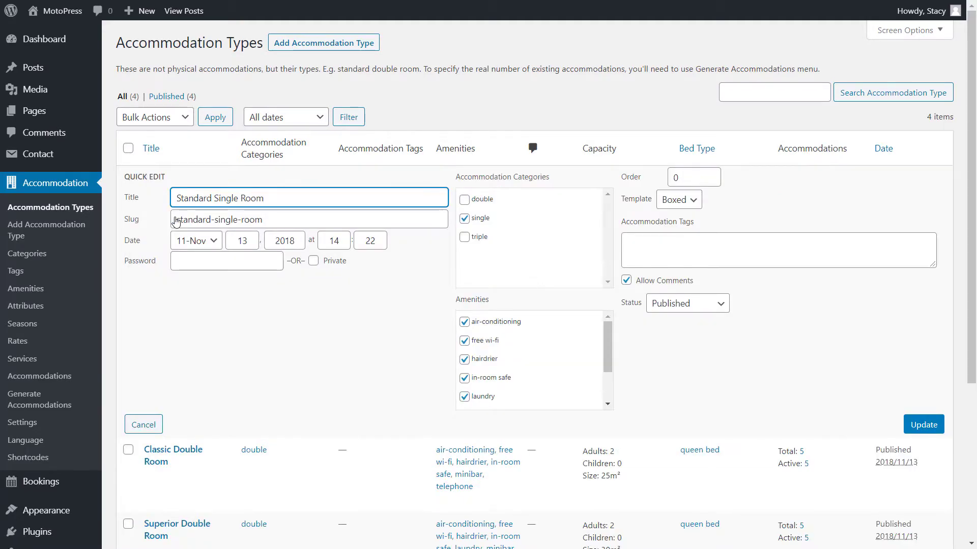
pyautogui.doubleClick(675, 177)
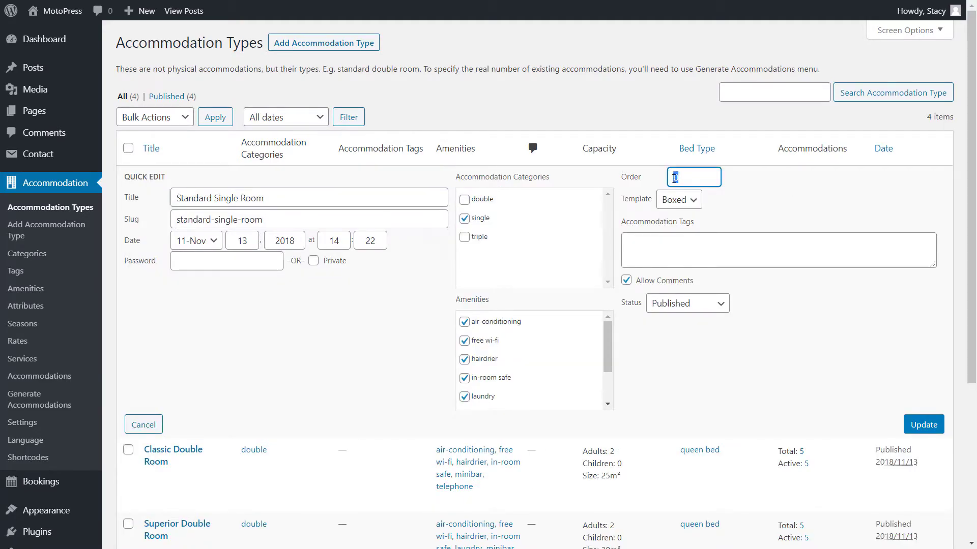
pyautogui.write('1')
pyautogui.click(909, 426)
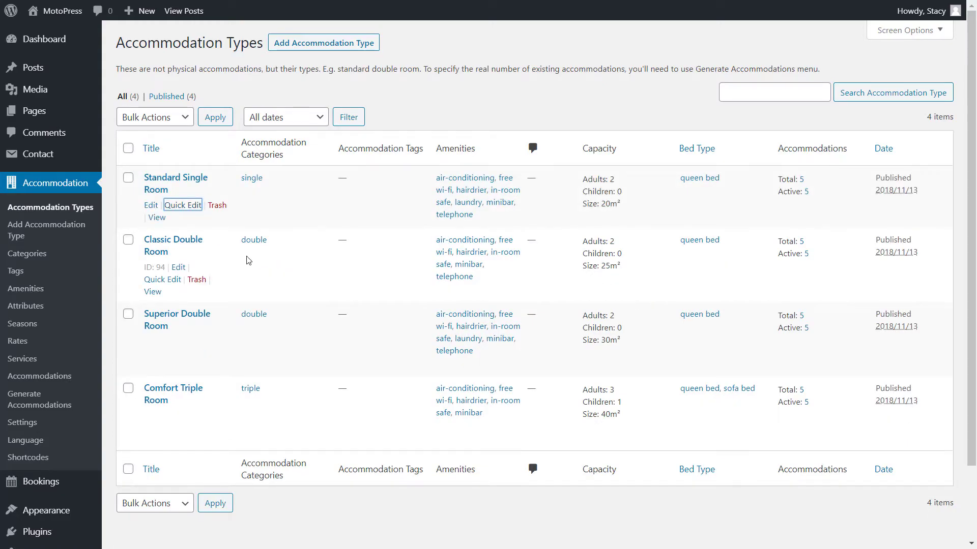
pyautogui.click(168, 280)
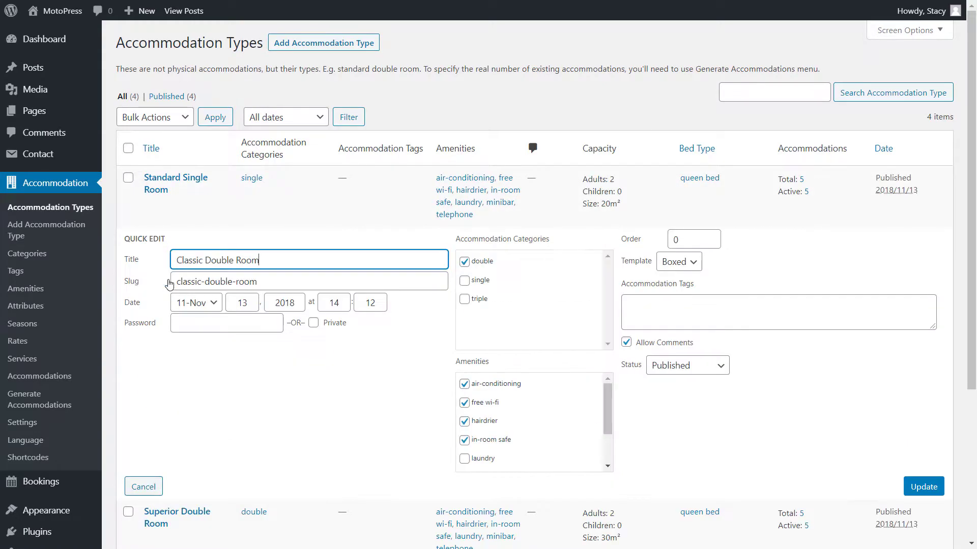
pyautogui.doubleClick(678, 242)
pyautogui.write('2')
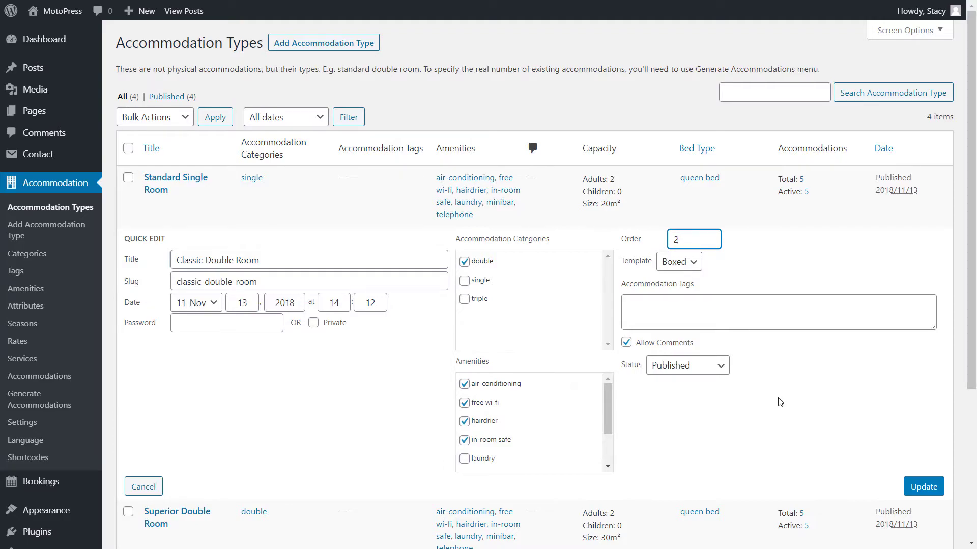
pyautogui.click(926, 494)
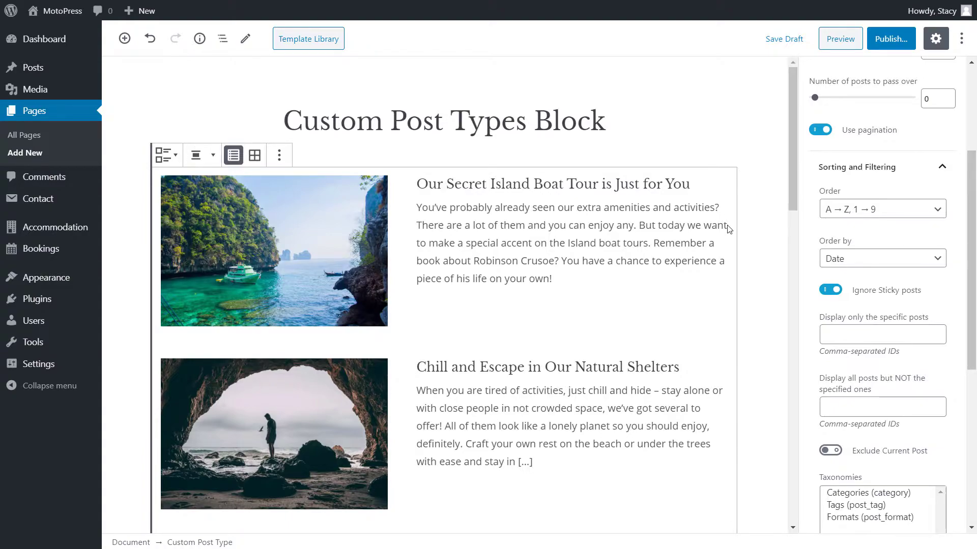
# Turn off Ignore Sticky posts and clear the IDs 298,291 from the 'Display only' field.
pyautogui.click(832, 292)
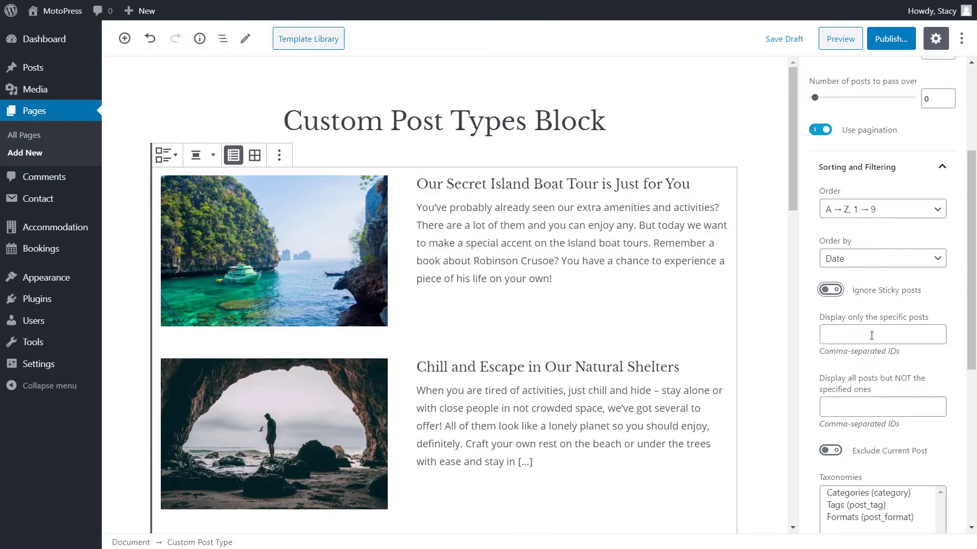
pyautogui.click(872, 336)
pyautogui.write('298')
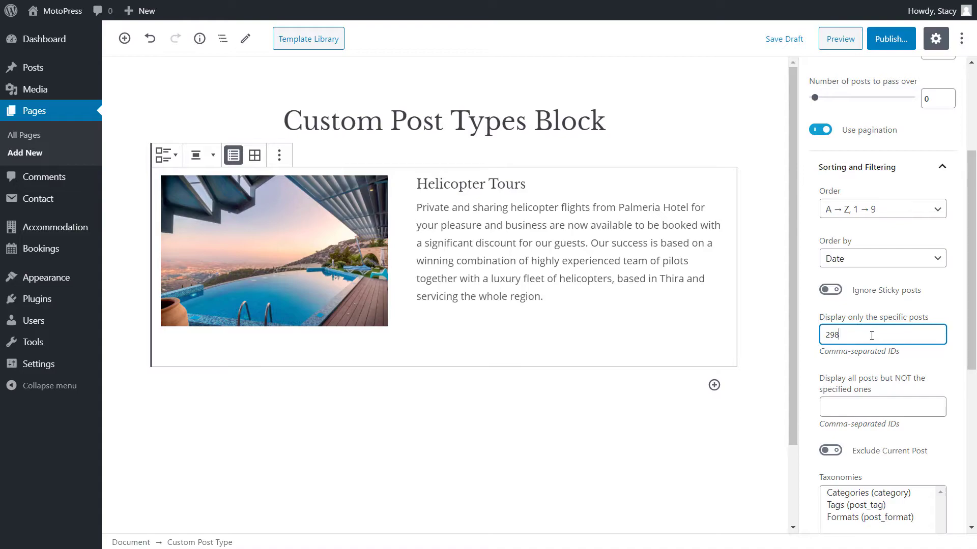
pyautogui.write(',291')
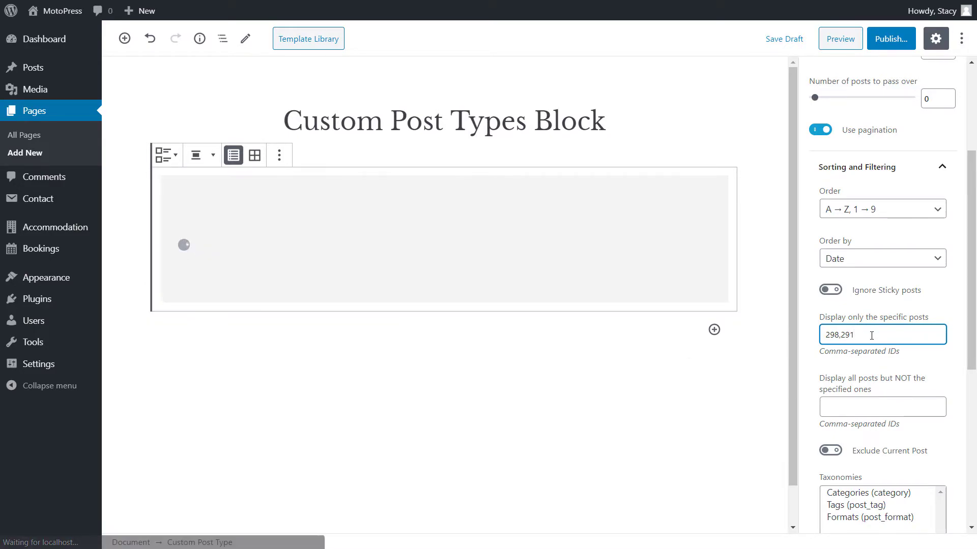
pyautogui.hotkey('ctrl', 'a')
pyautogui.press('BackSpace')
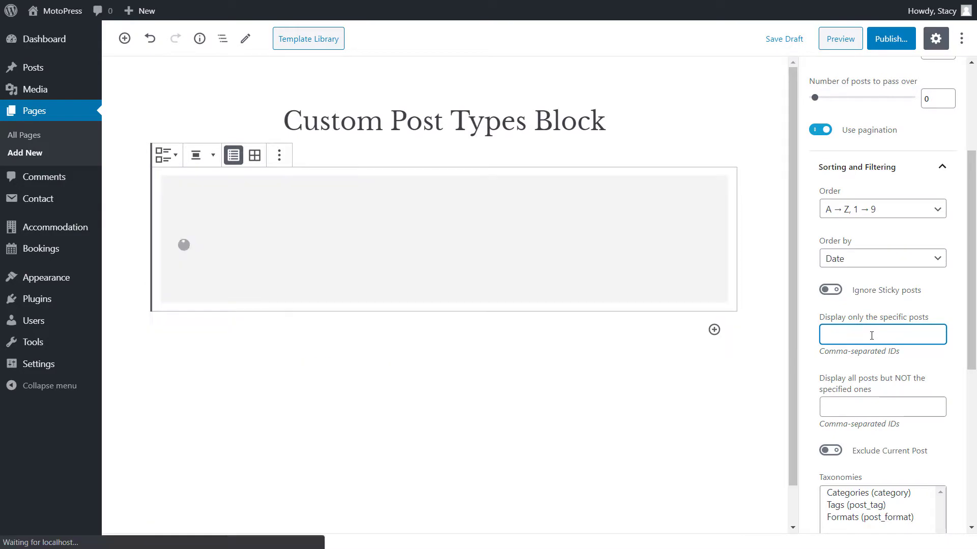
# Put 298,291 into 'Display all posts but NOT' and enable Exclude Current Post.
pyautogui.click(863, 406)
pyautogui.write('298,291')
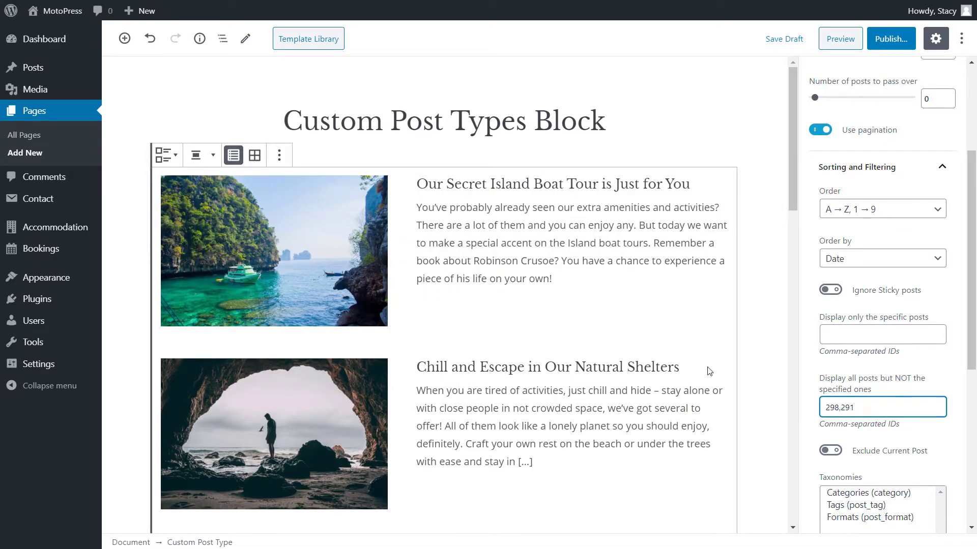
pyautogui.scroll(-2, 708, 371)
pyautogui.scroll(1, 709, 371)
pyautogui.scroll(1, 708, 371)
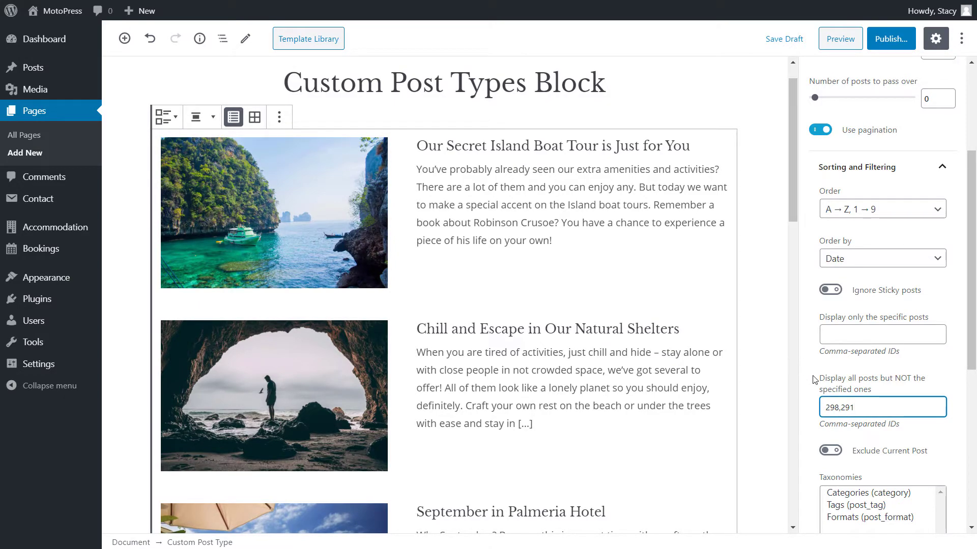
pyautogui.click(831, 451)
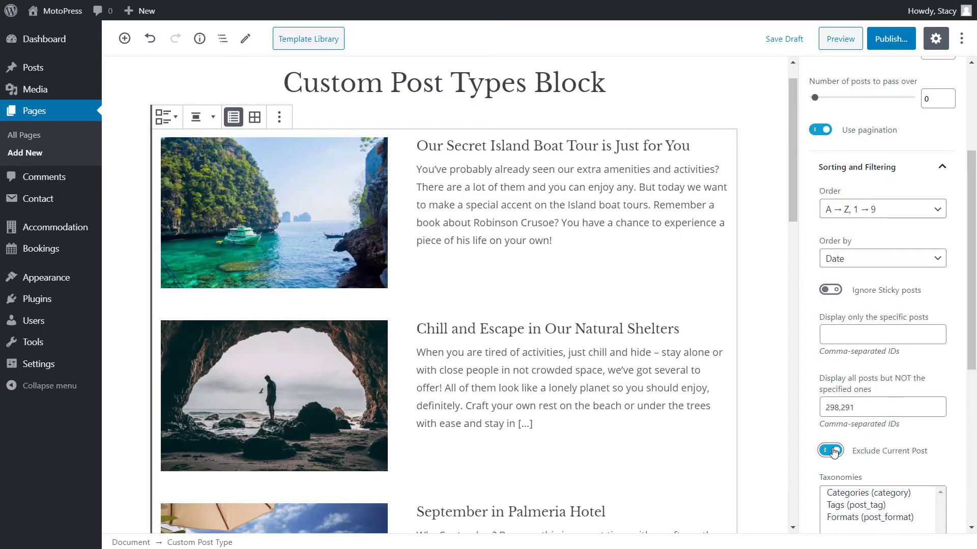
# Filter by Categories and Tags with the Activities and Dining terms, matching at least one term.
pyautogui.scroll(-3, 815, 458)
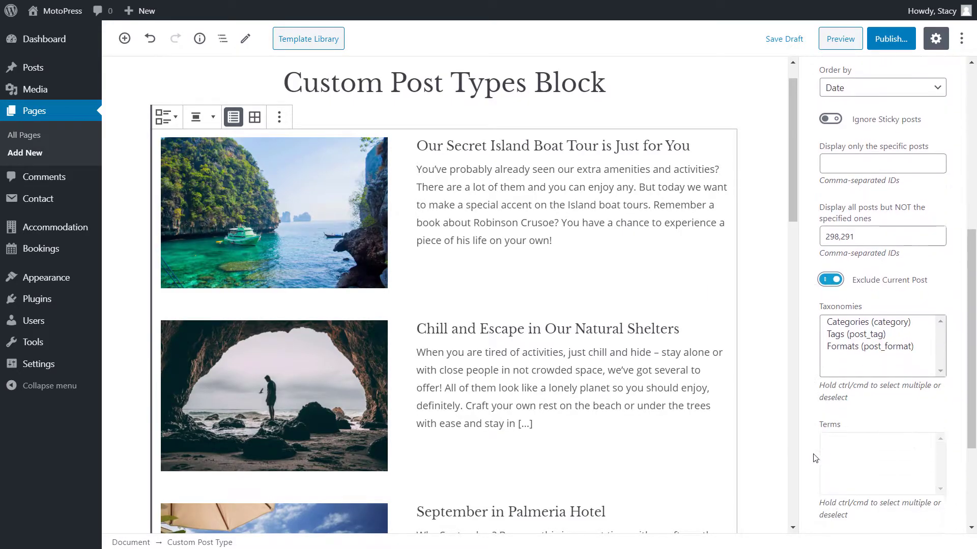
pyautogui.scroll(-3, 816, 458)
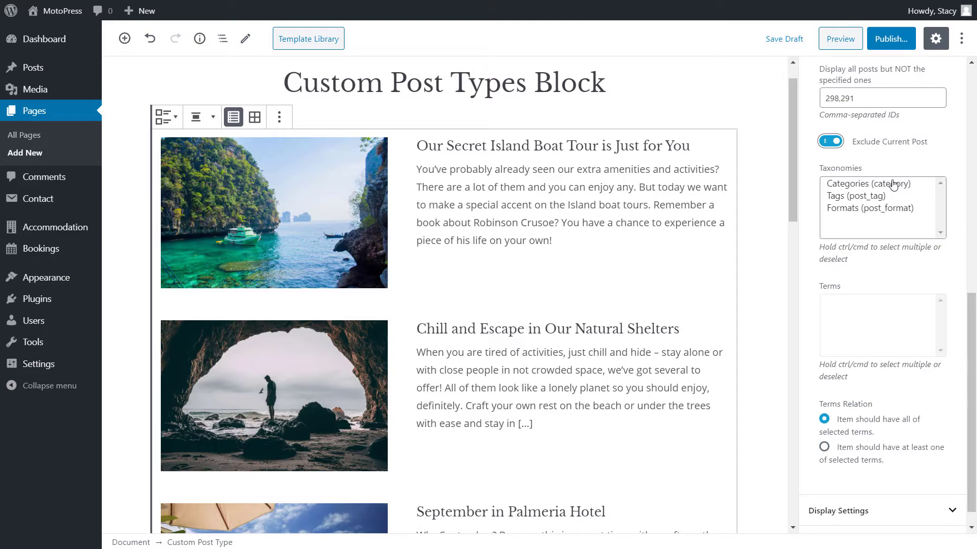
pyautogui.click(891, 184)
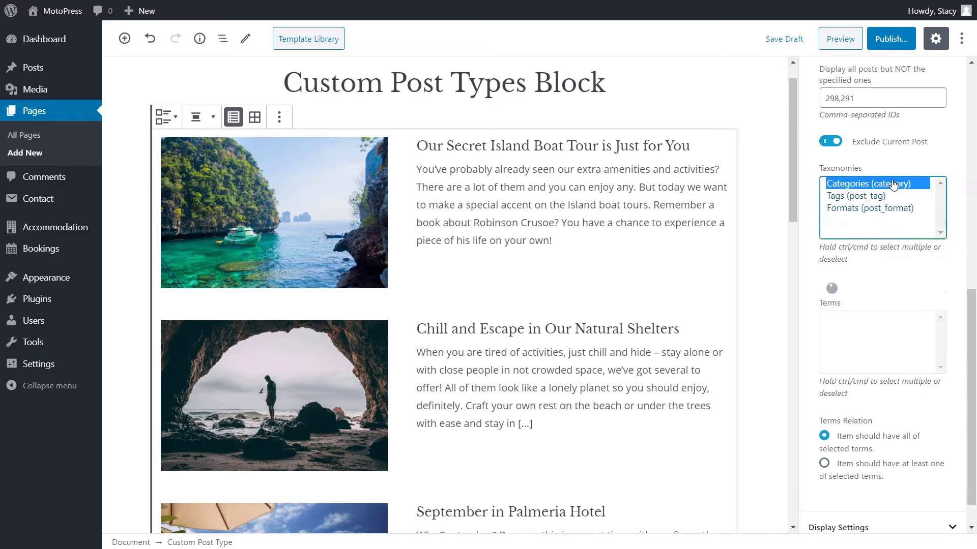
pyautogui.keyDown('ctrl'); pyautogui.click(886, 198); pyautogui.keyUp('ctrl')
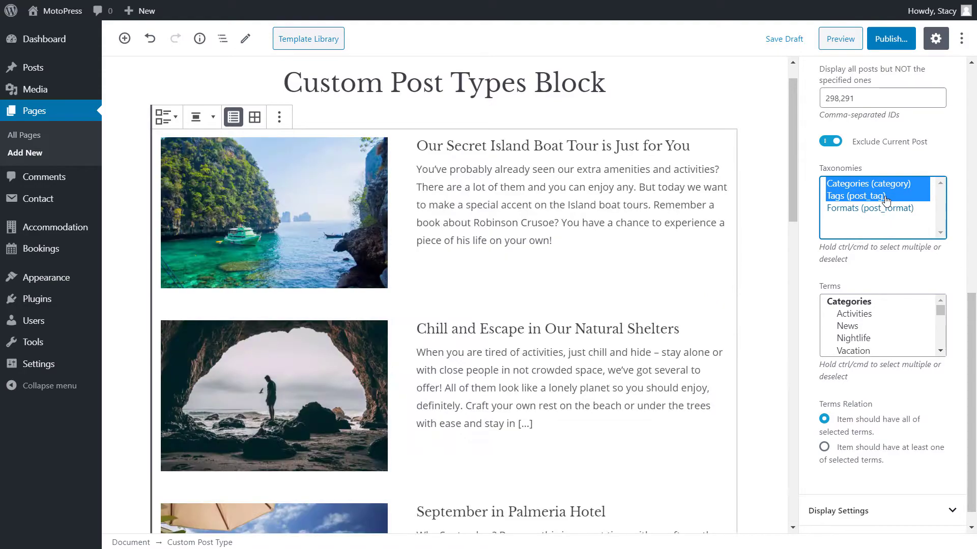
pyautogui.click(862, 315)
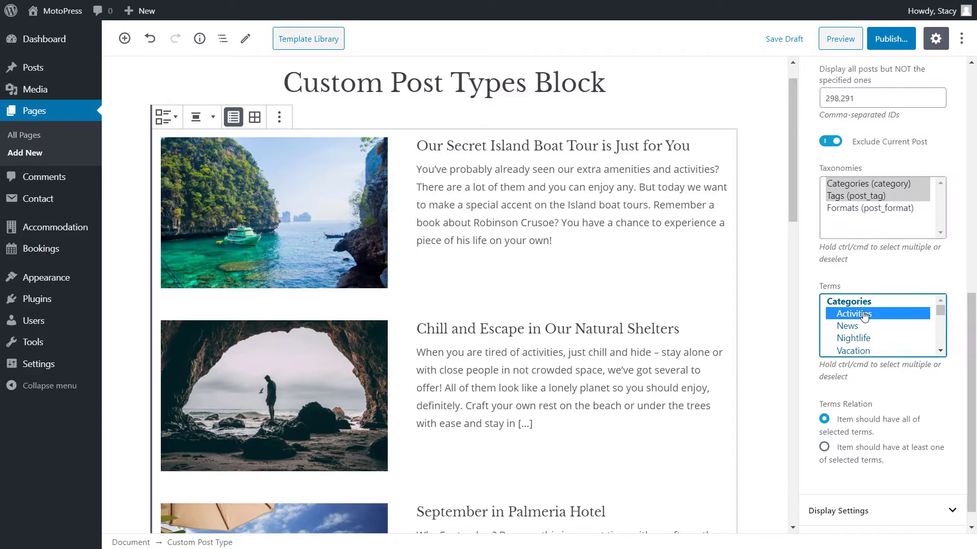
pyautogui.scroll(-2, 864, 317)
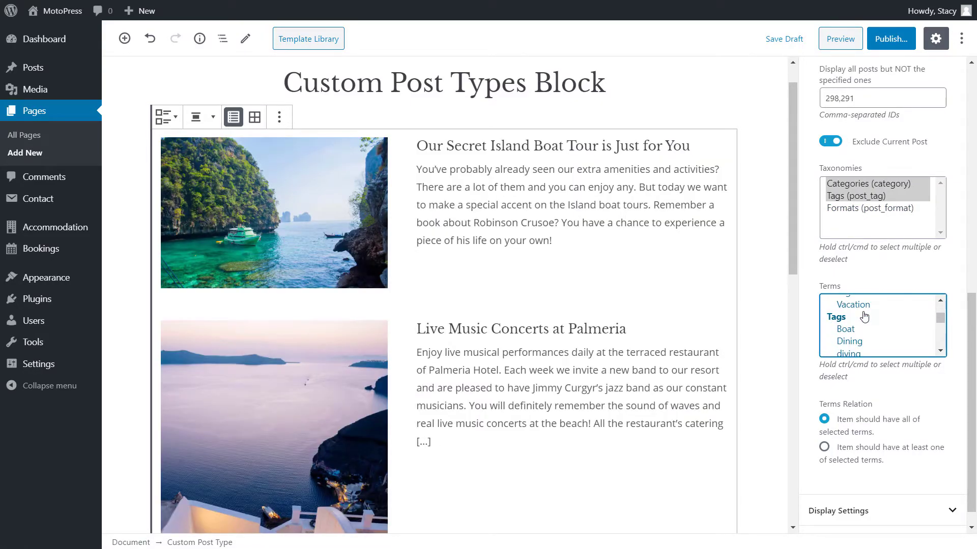
pyautogui.click(859, 342)
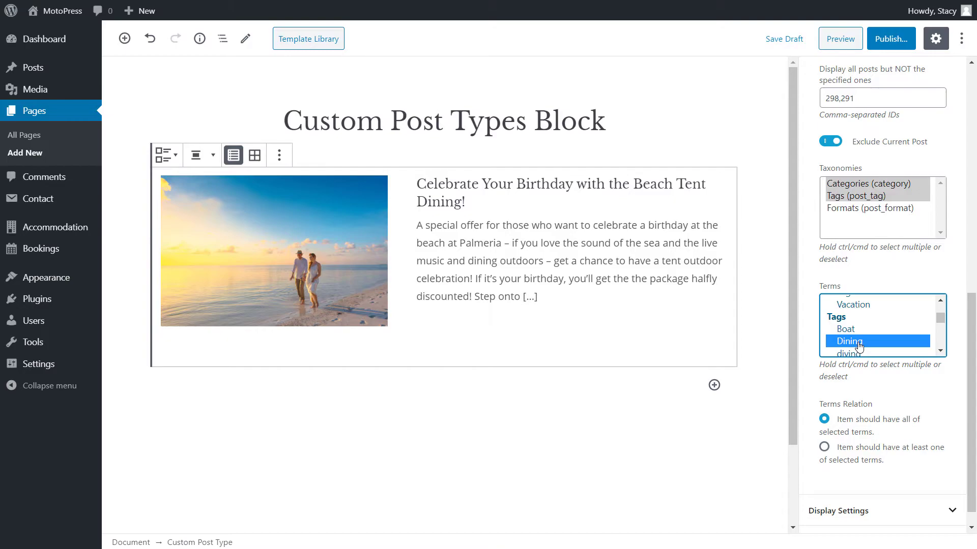
pyautogui.click(825, 450)
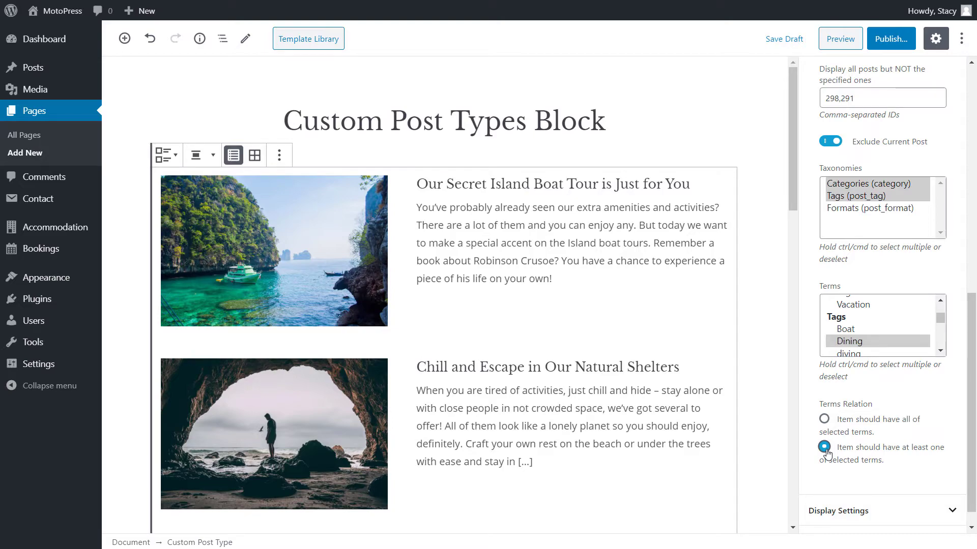
# Remove the Dining term and deselect the Categories and Tags taxonomies.
pyautogui.scroll(-1, 826, 454)
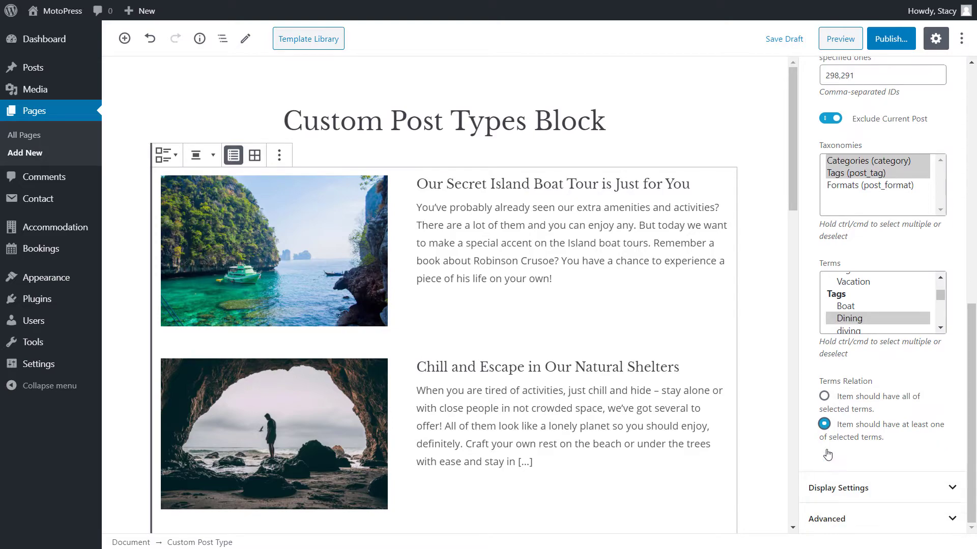
pyautogui.keyDown('ctrl'); pyautogui.click(868, 319); pyautogui.keyUp('ctrl')
pyautogui.keyDown('ctrl'); pyautogui.click(865, 162); pyautogui.keyUp('ctrl')
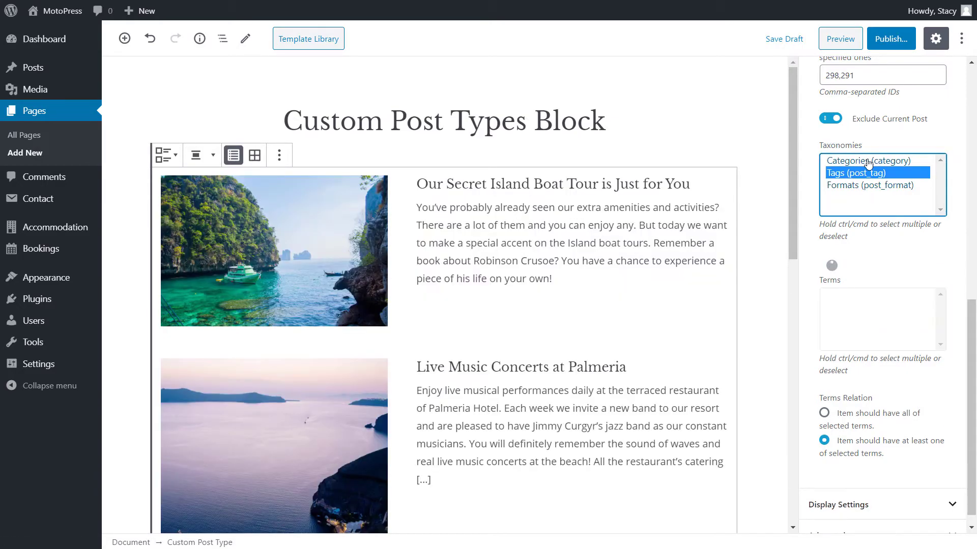
pyautogui.keyDown('ctrl'); pyautogui.click(864, 175); pyautogui.keyUp('ctrl')
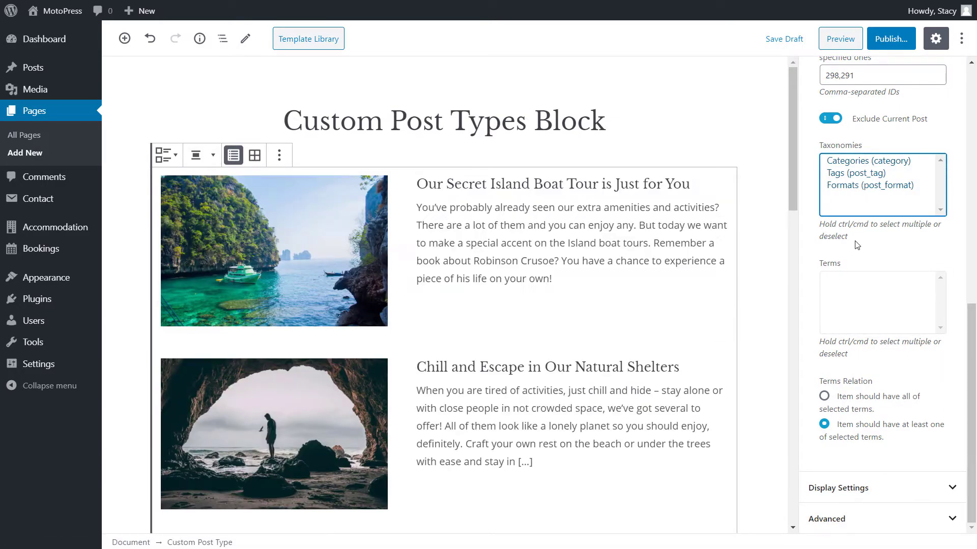
# Expand Display Settings and keep the List layout.
pyautogui.click(866, 486)
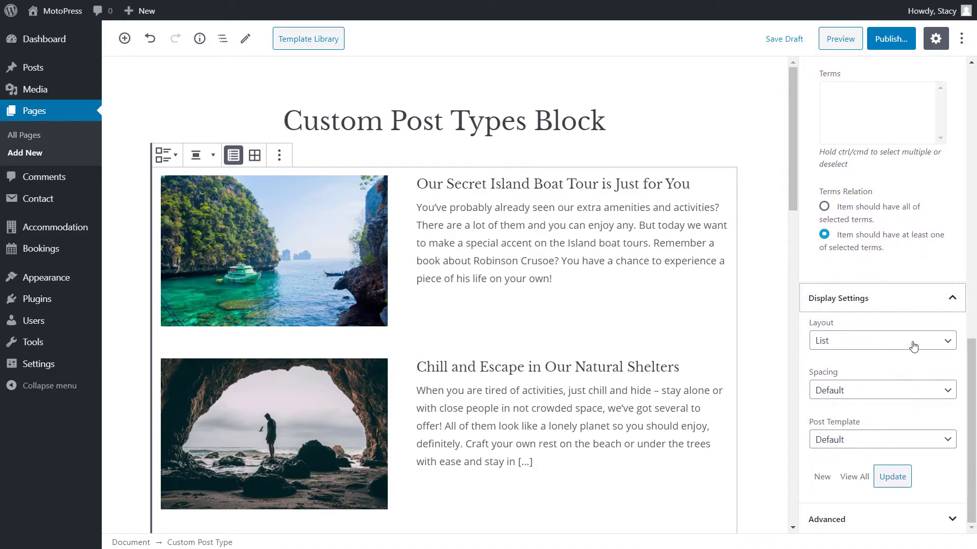
pyautogui.click(912, 345)
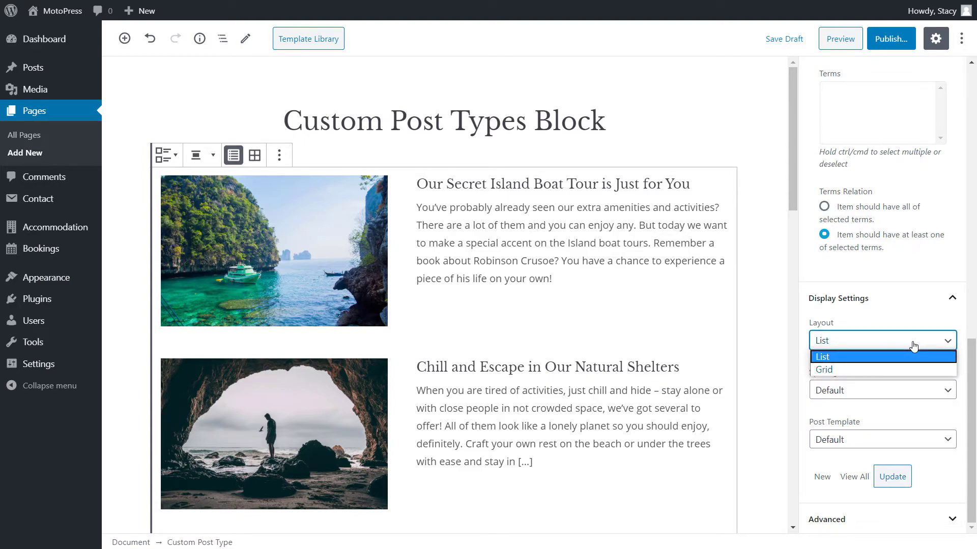
pyautogui.click(913, 346)
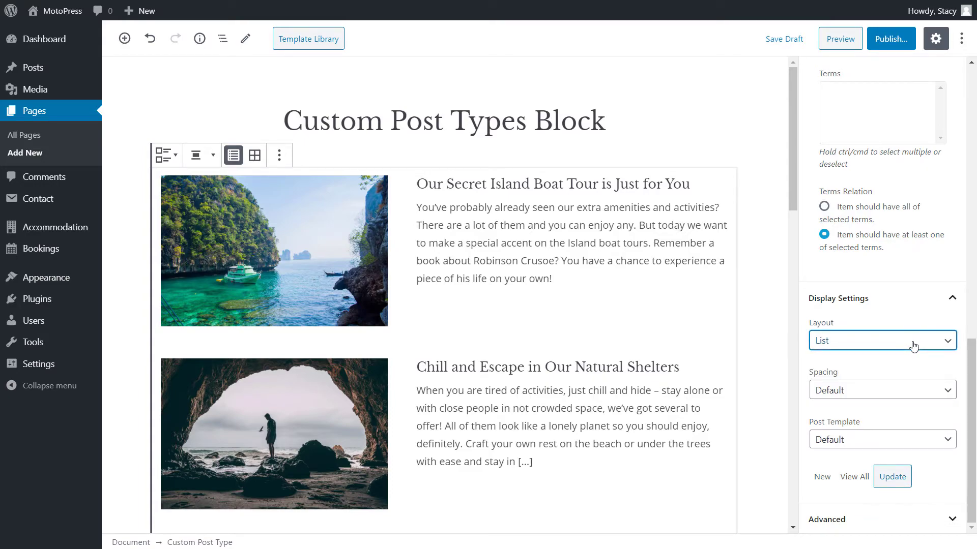
# Try None, Small, Medium and Normal spacing, settle on Large, and keep the Default post template.
pyautogui.click(906, 392)
pyautogui.click(900, 420)
pyautogui.click(903, 390)
pyautogui.click(899, 430)
pyautogui.click(898, 390)
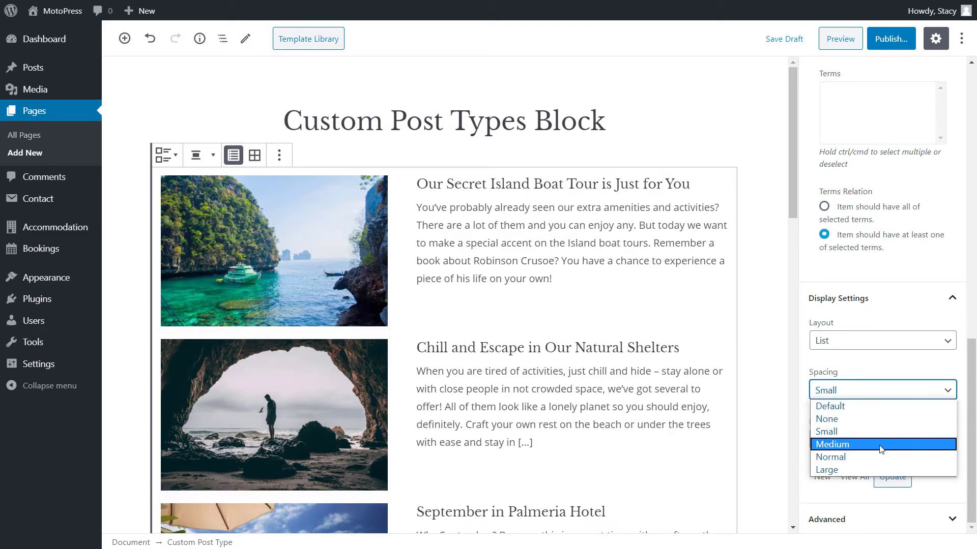
pyautogui.click(881, 445)
pyautogui.click(916, 390)
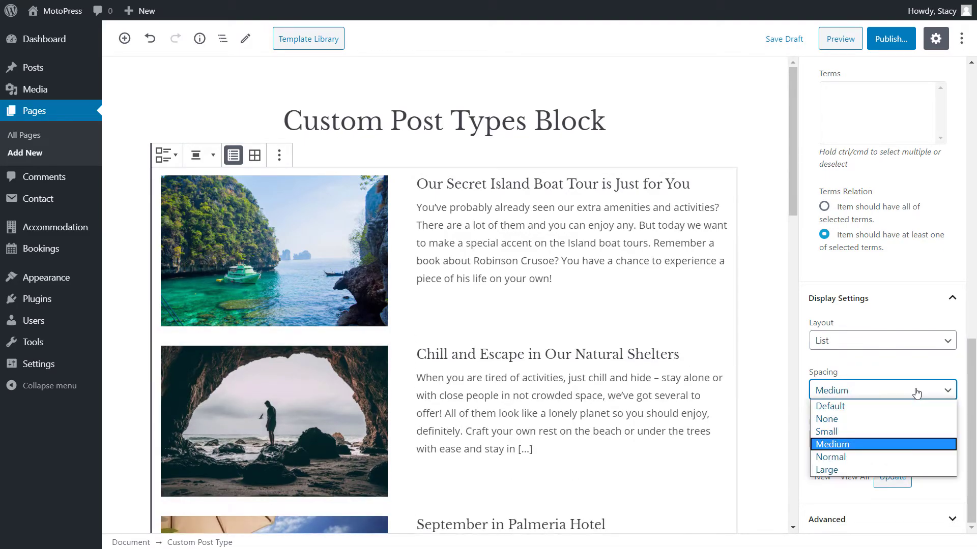
pyautogui.click(885, 456)
pyautogui.click(883, 391)
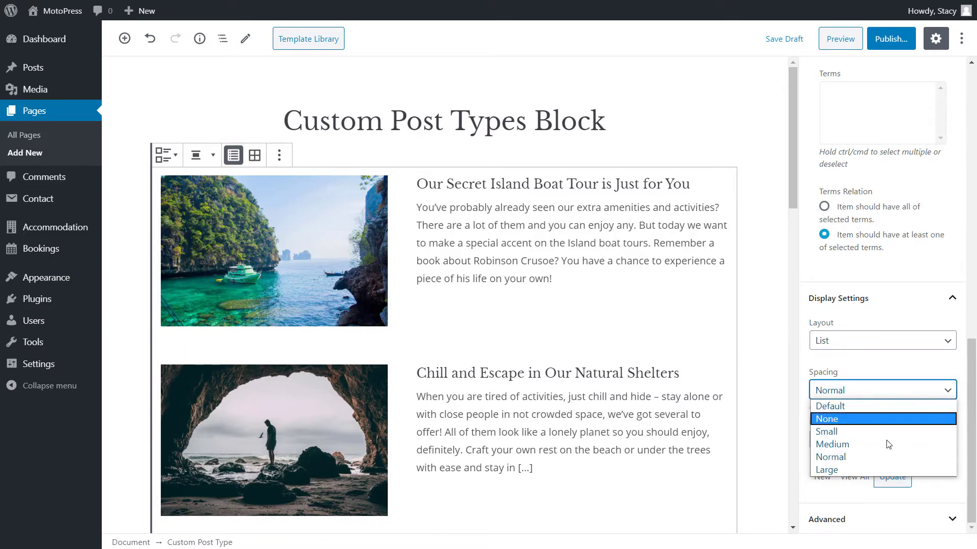
pyautogui.click(875, 468)
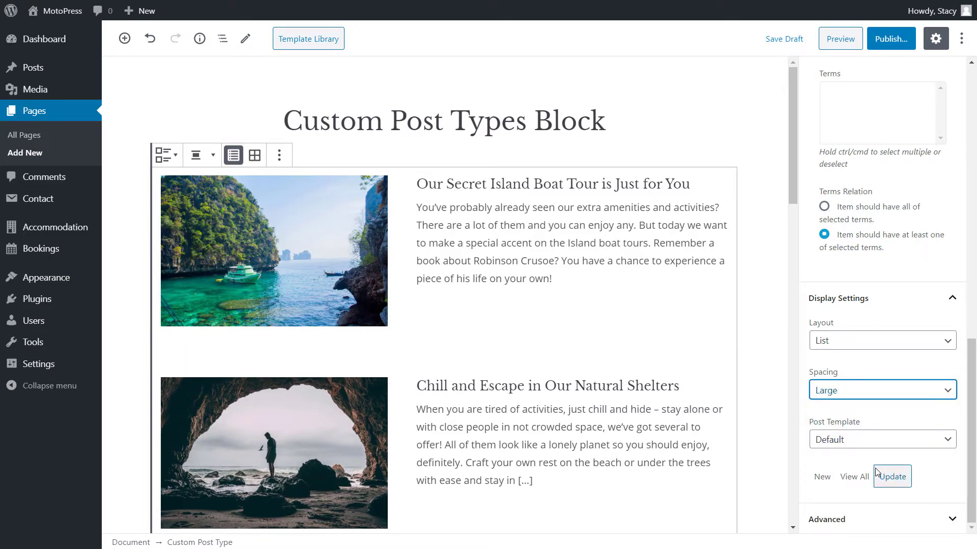
pyautogui.click(884, 441)
pyautogui.click(883, 441)
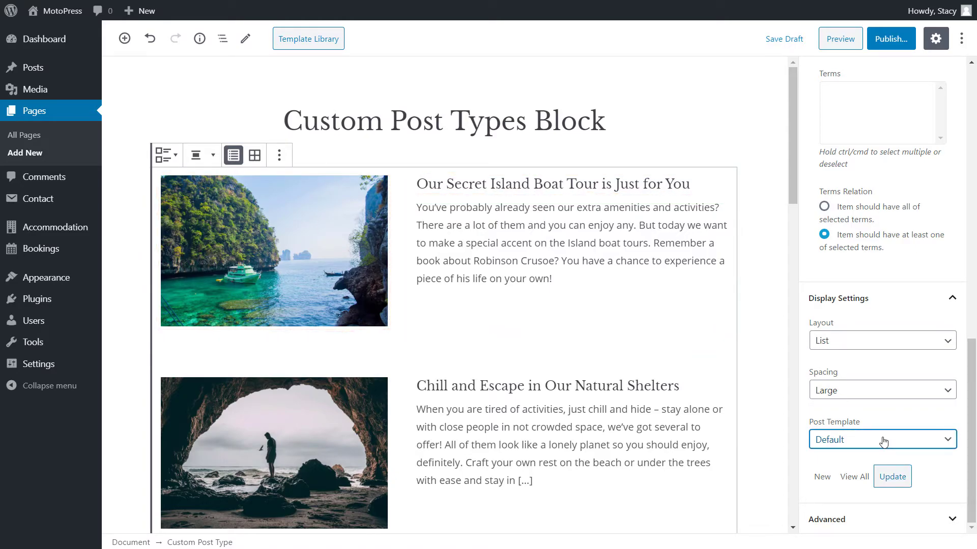
# Create and publish a post template titled 'Image Background' using the image-in-background layout.
pyautogui.click(822, 477)
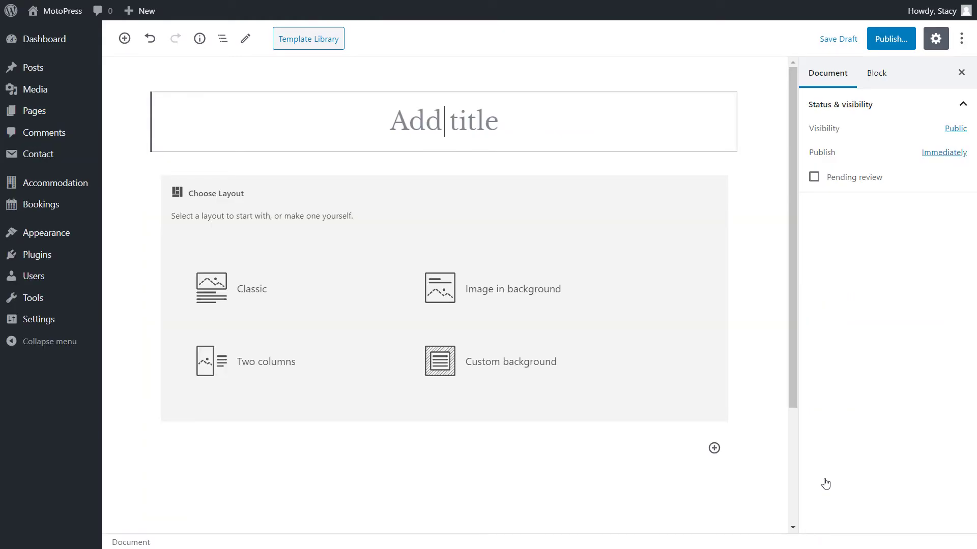
pyautogui.write('Image Background')
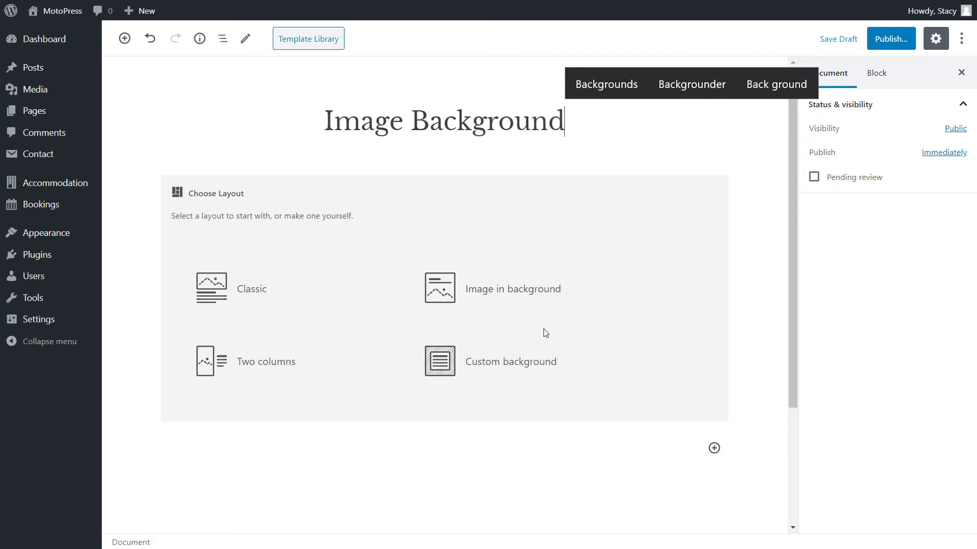
pyautogui.click(542, 308)
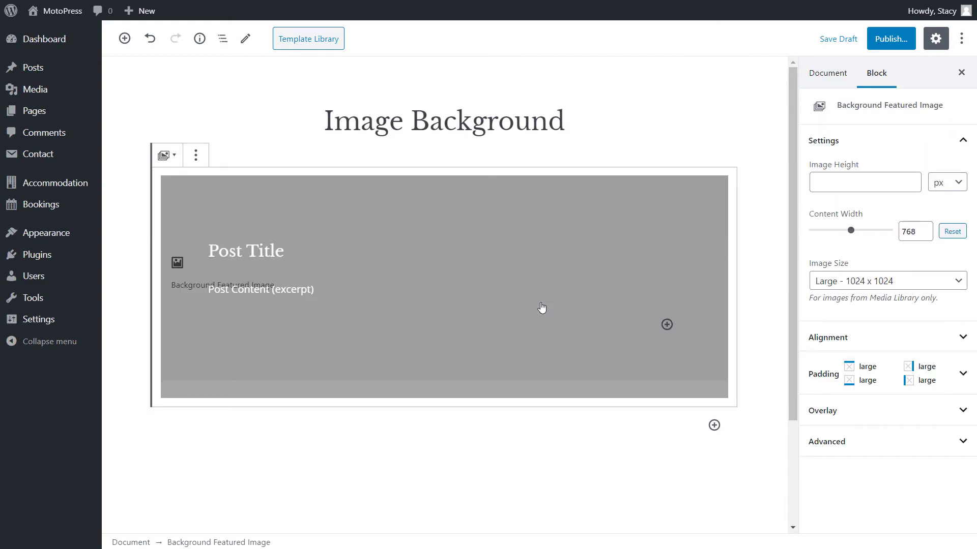
pyautogui.click(898, 45)
pyautogui.click(898, 45)
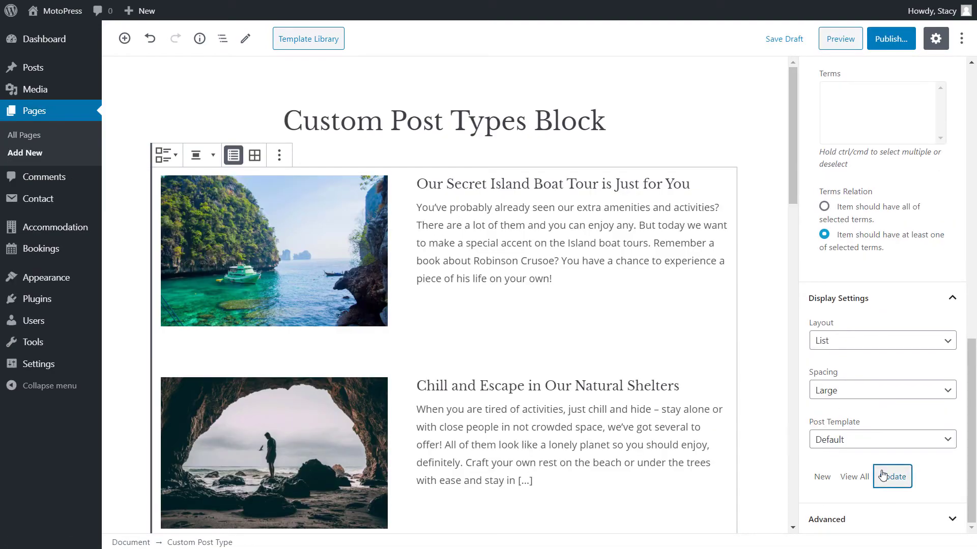
# Apply the Image Background post template, set Spacing to None, and expand Advanced settings.
pyautogui.click(895, 447)
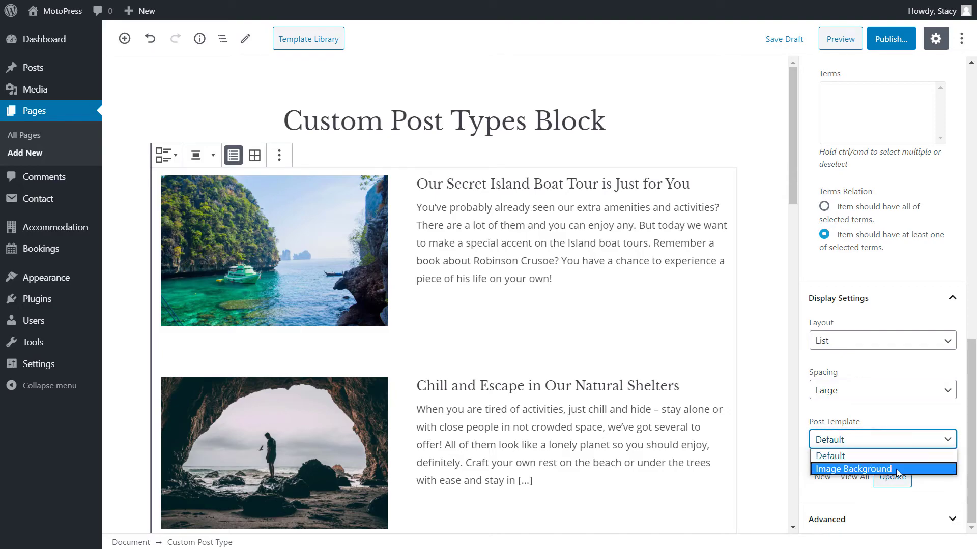
pyautogui.click(896, 469)
pyautogui.click(909, 384)
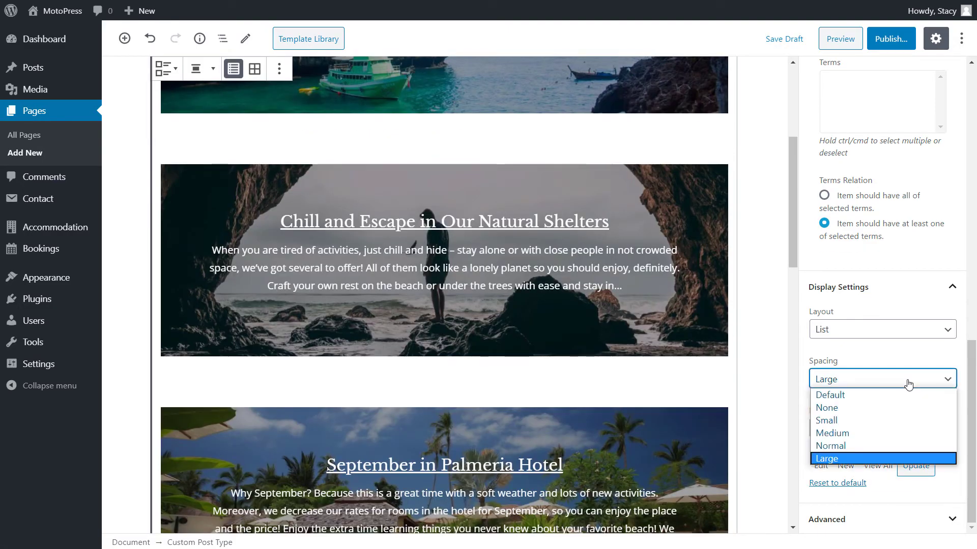
pyautogui.click(899, 409)
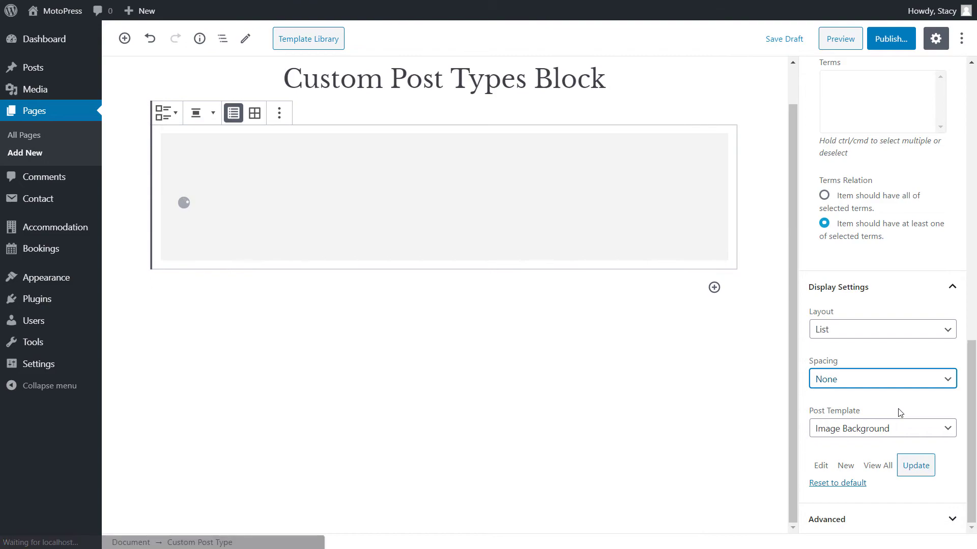
pyautogui.scroll(3, 715, 344)
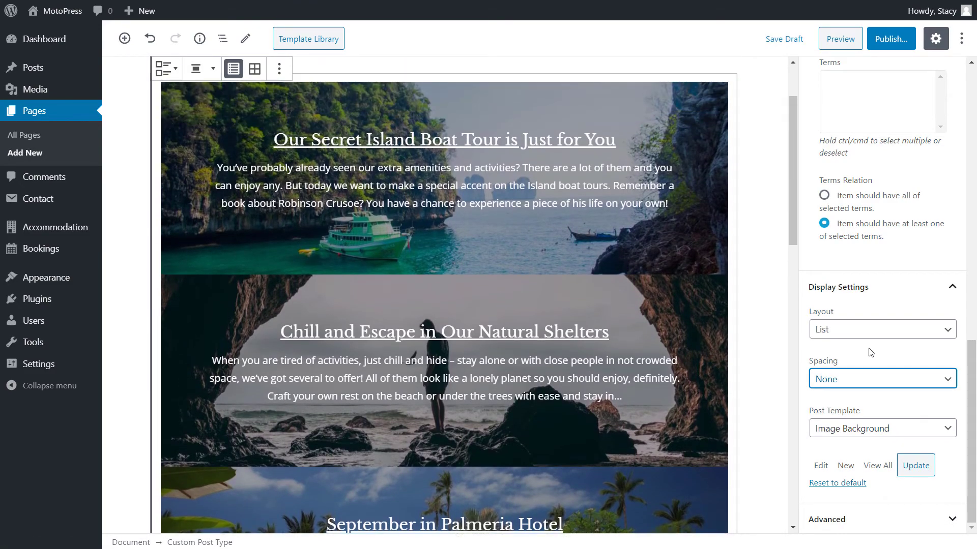
pyautogui.click(926, 519)
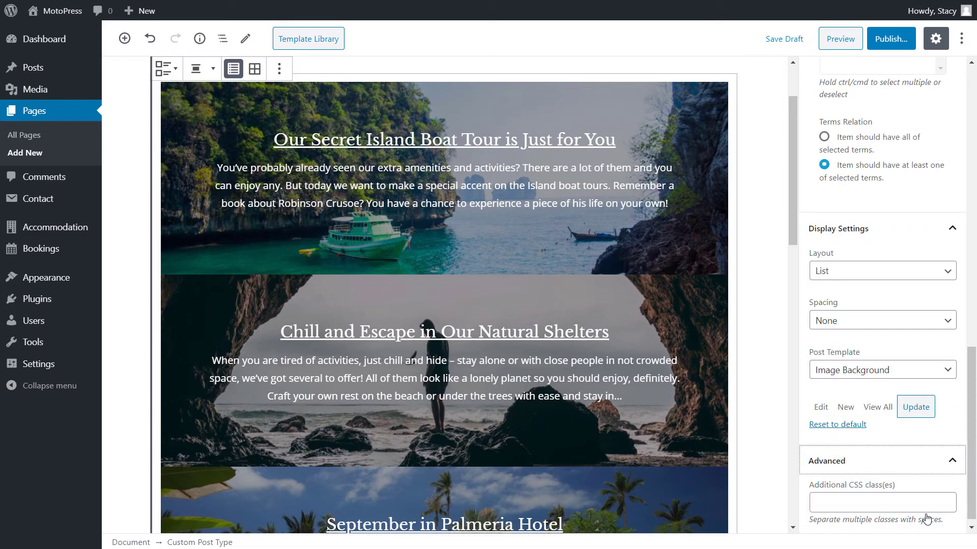
pyautogui.click(928, 507)
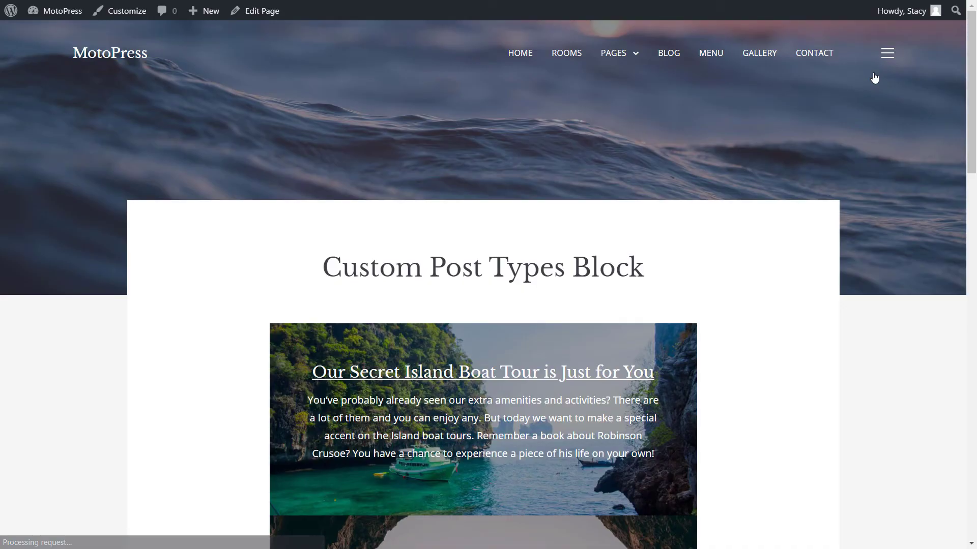
# Scroll the live page's image cards down to the 'Get a Fresh Spa and Meal Package' post.
pyautogui.scroll(-2, 874, 79)
pyautogui.scroll(-3, 874, 78)
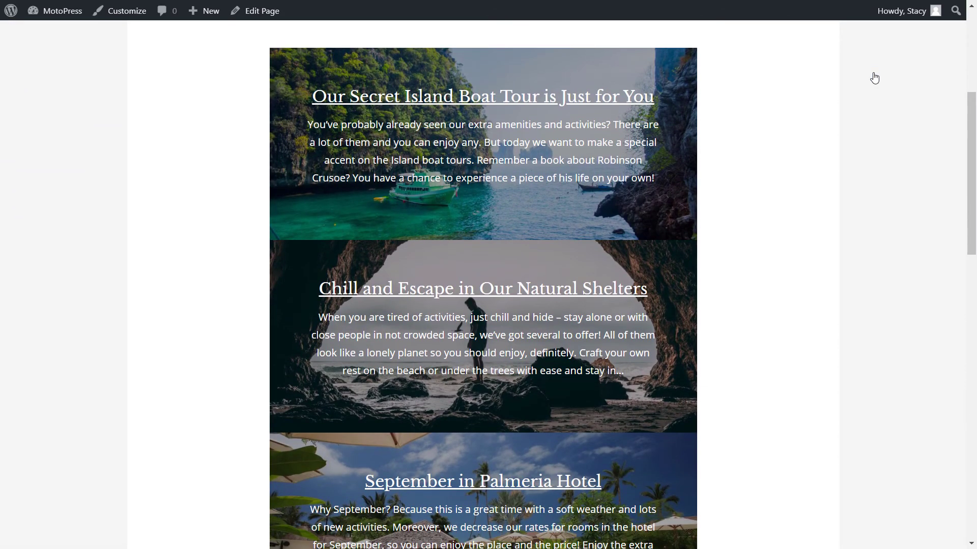
pyautogui.scroll(-2, 875, 79)
pyautogui.scroll(-3, 874, 79)
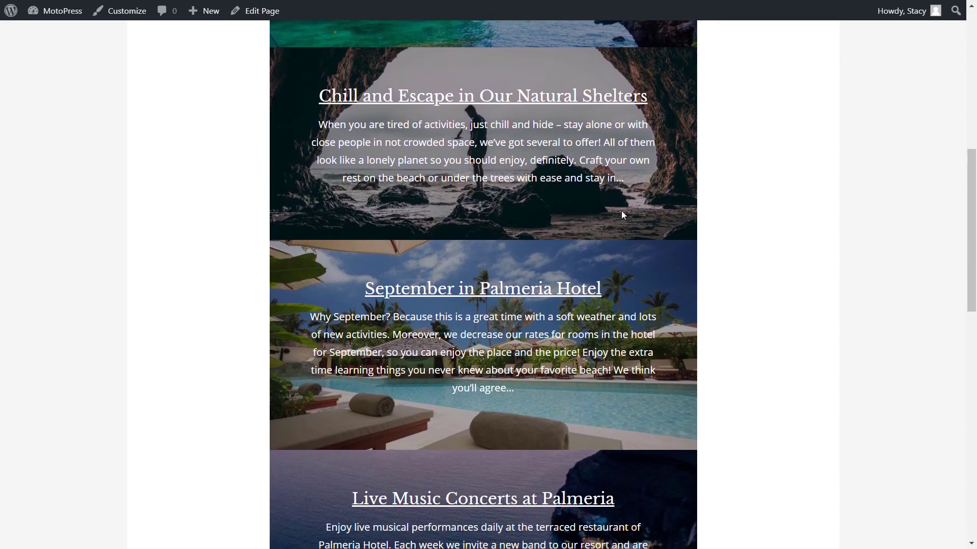
pyautogui.scroll(-3, 553, 282)
pyautogui.scroll(-2, 552, 290)
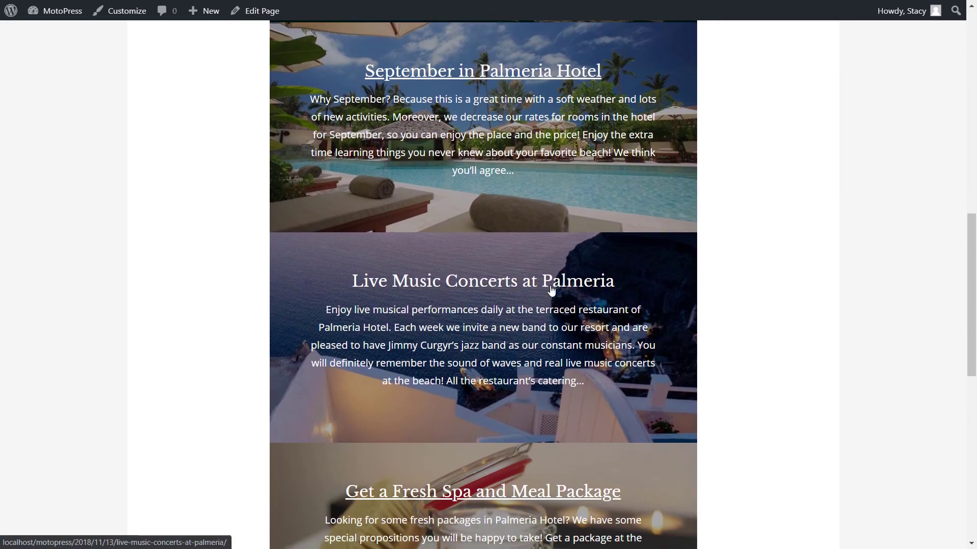